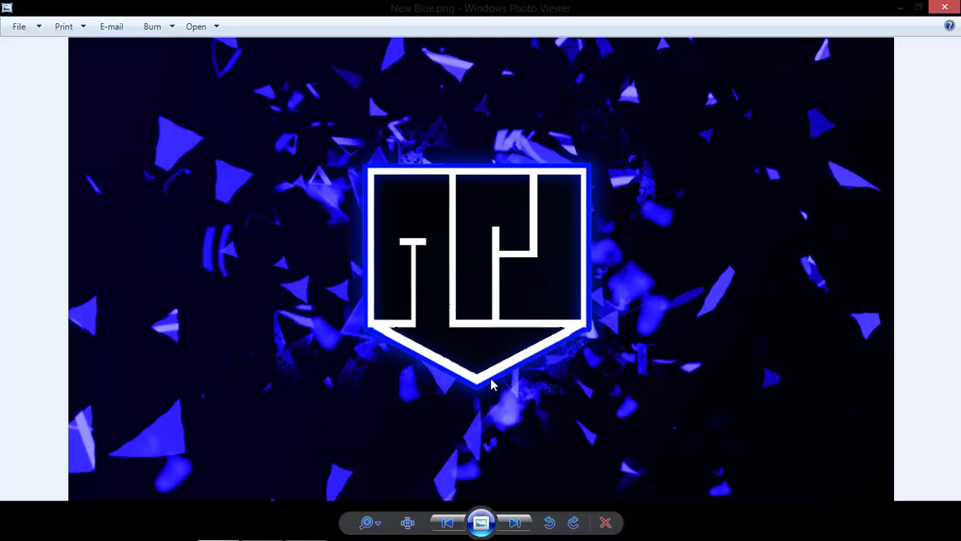
- Switch to Photoshop and create a new 1366 × 768 pixel document with a white background, named Trail
mouse_move(278, 537)
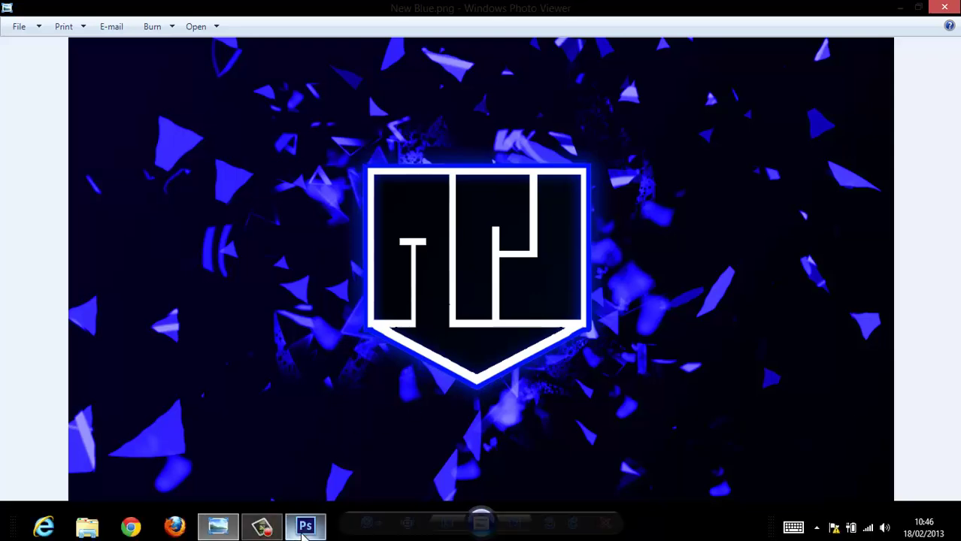
click(305, 530)
click(39, 9)
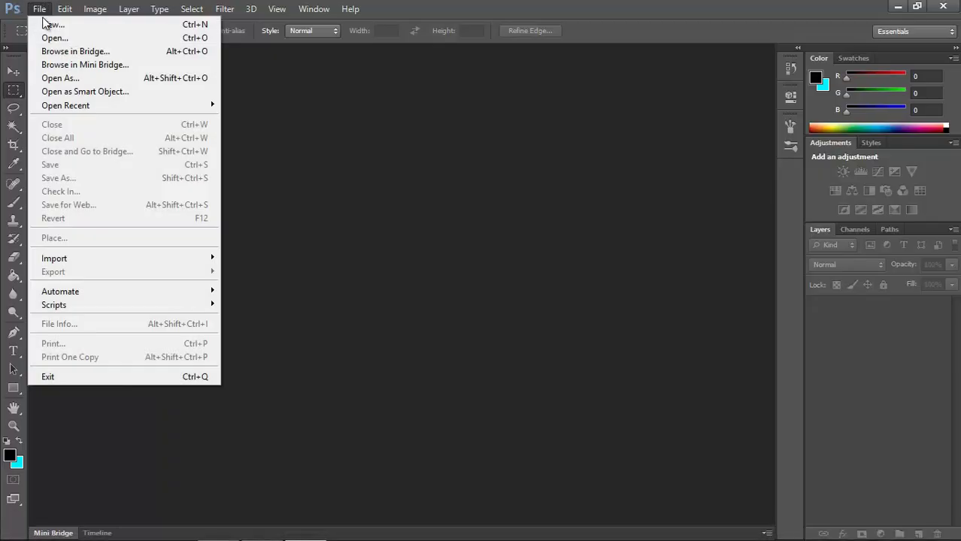
click(45, 22)
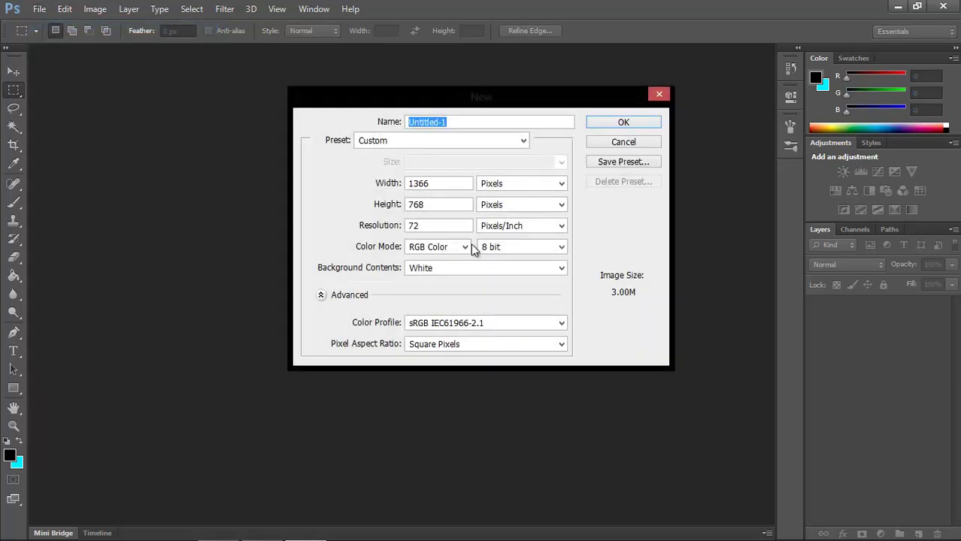
click(449, 182)
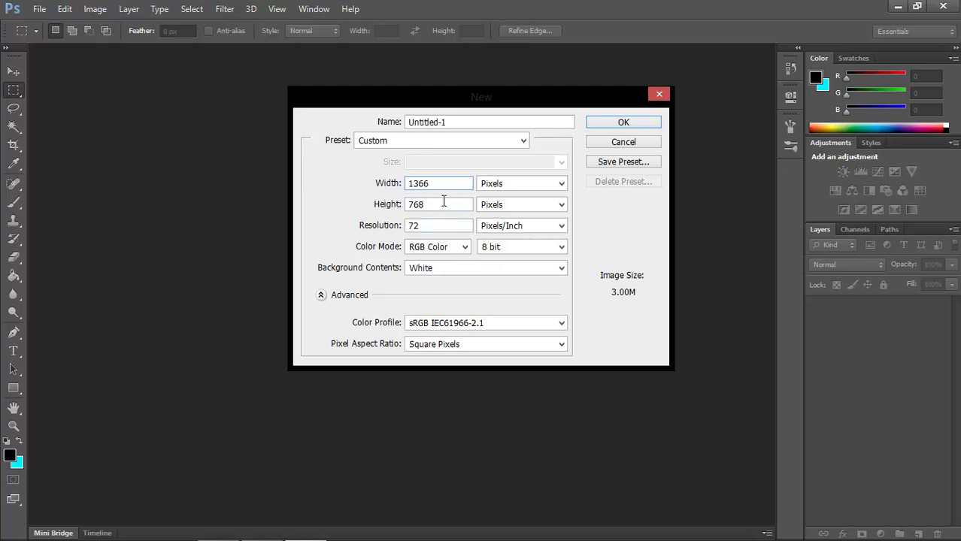
click(528, 185)
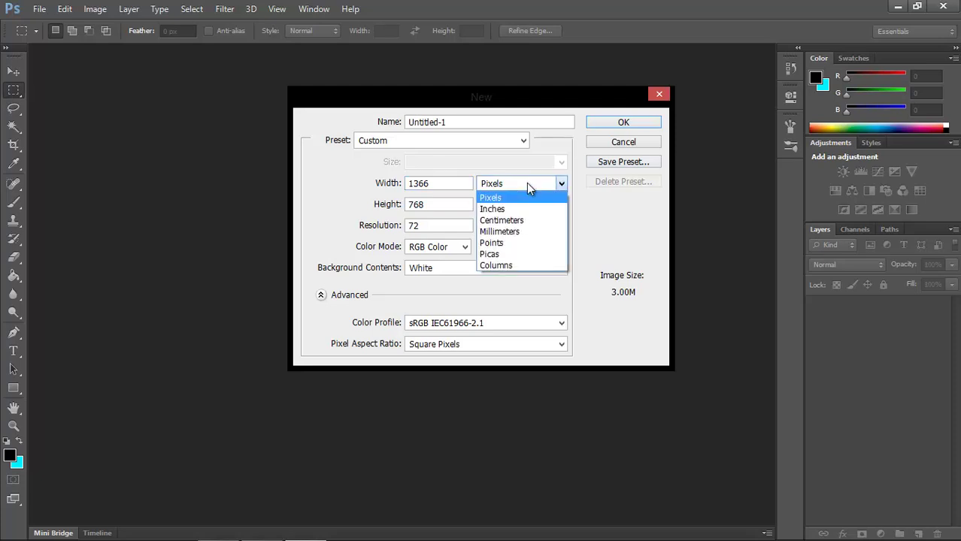
click(528, 187)
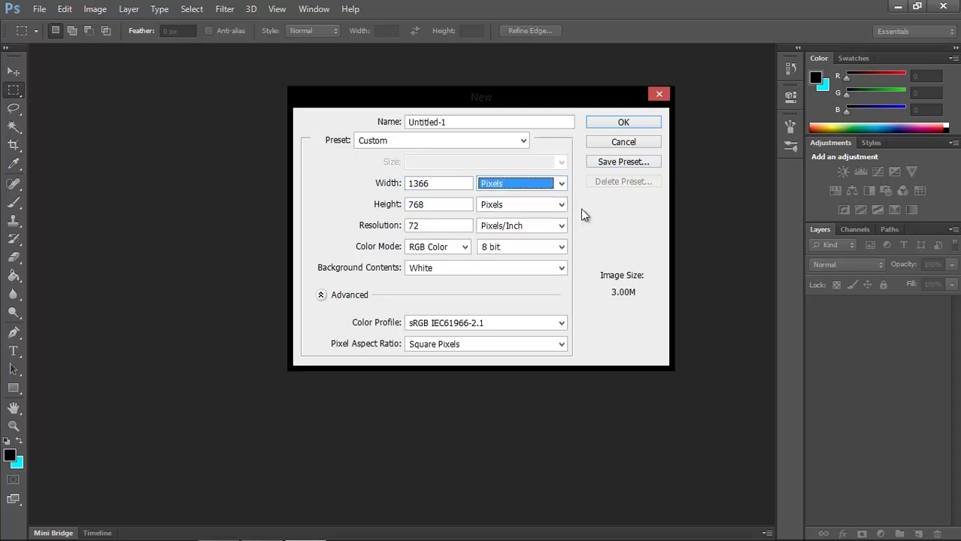
key(shift+Tab)
click(510, 122)
key(ctrl+a)
key(BackSpace)
text(Trai)
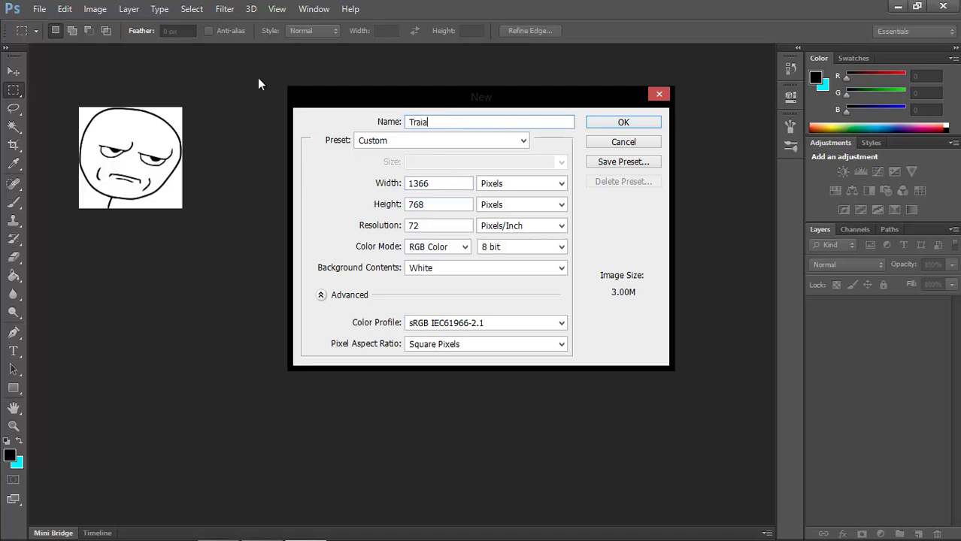
text(l)
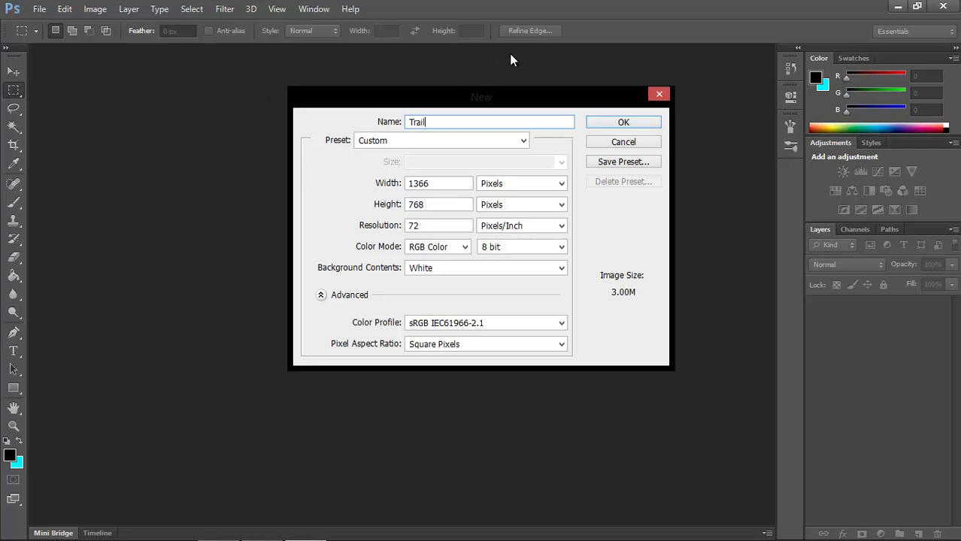
click(605, 121)
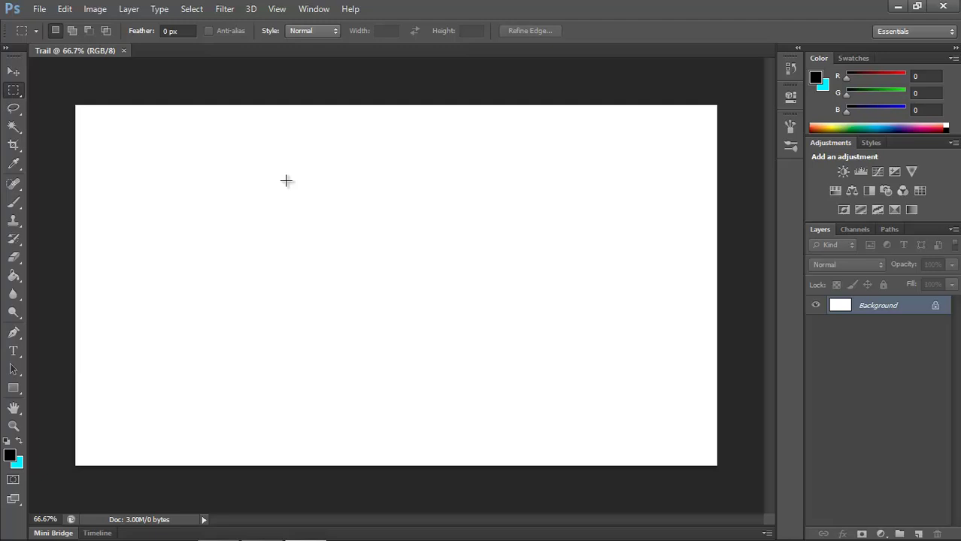
- Switch to the photo viewer to examine the reference logo New Blue.png, and return to Photoshop
mouse_move(316, 538)
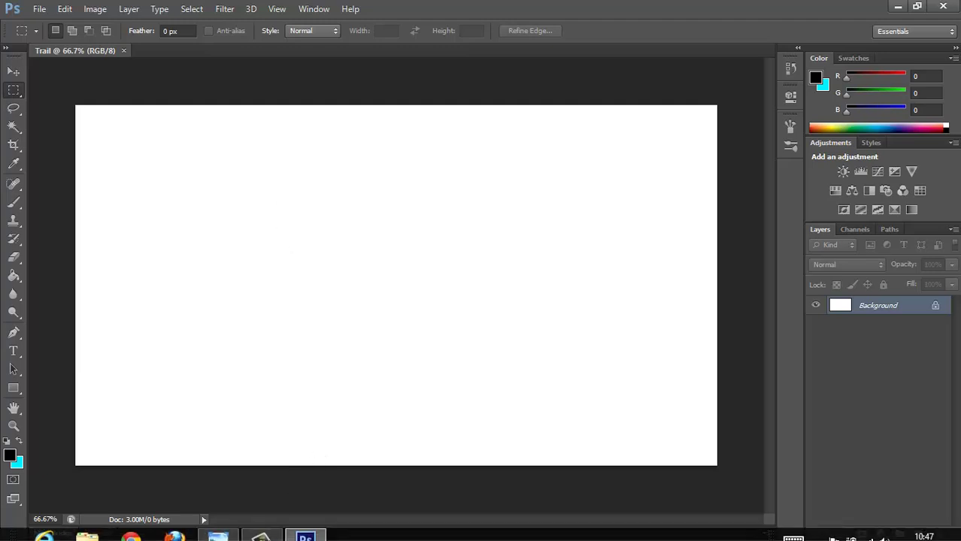
click(218, 526)
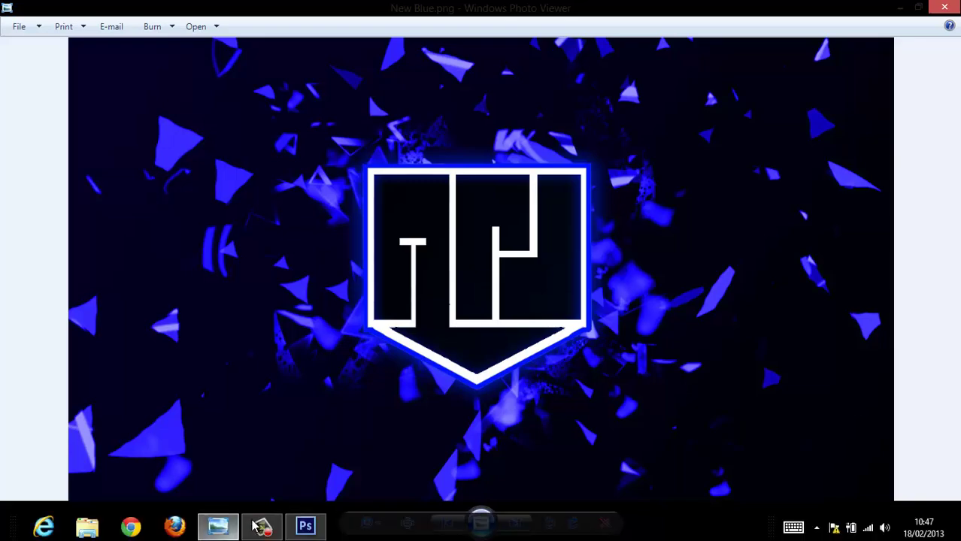
click(305, 527)
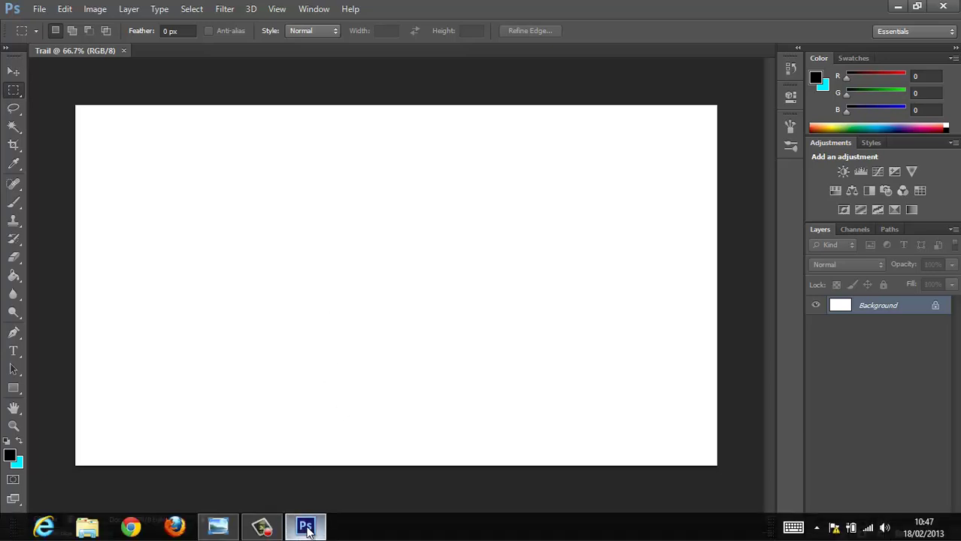
mouse_move(307, 529)
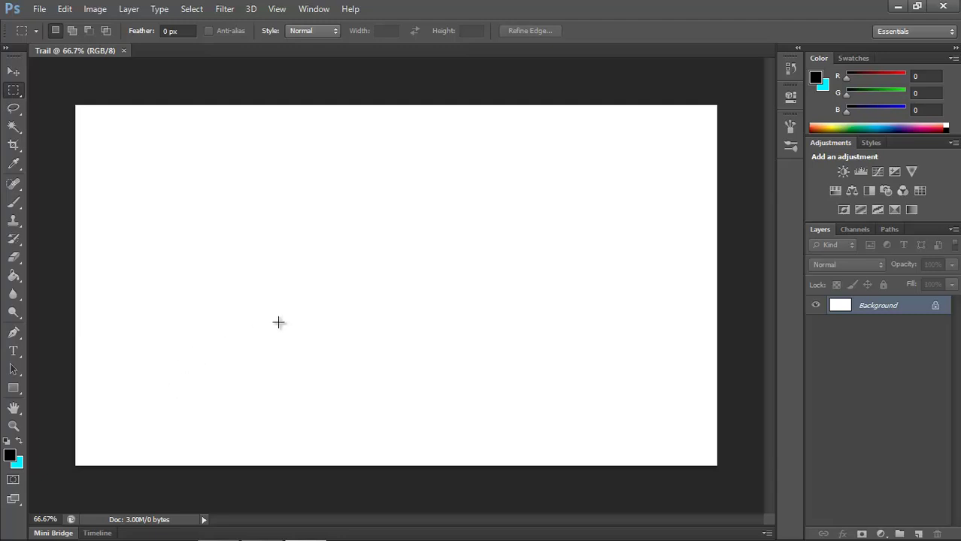
- Marquee-select a wide rectangle around the centre of the canvas, fill it with black and deselect
right_click(12, 93)
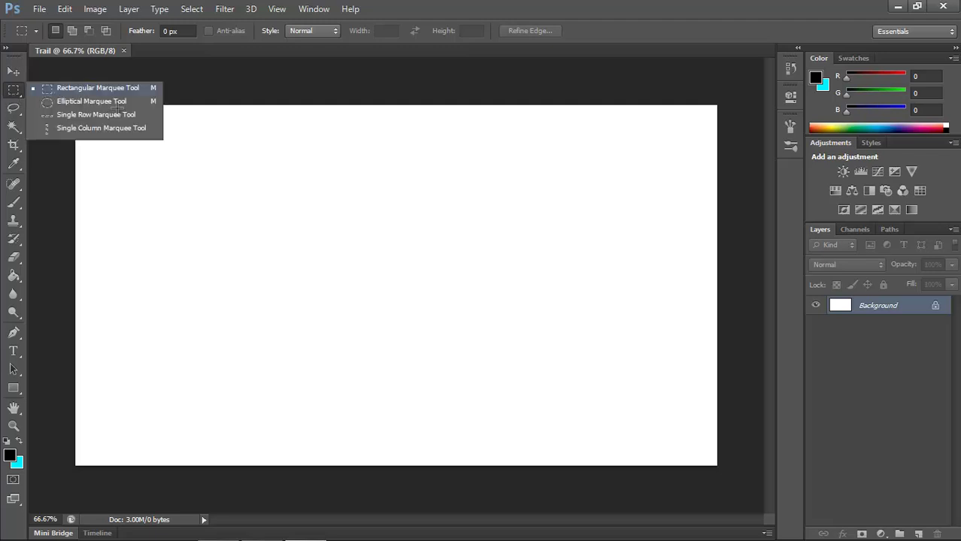
drag(260, 220, 531, 379)
mouse_move(362, 304)
mouse_down()
mouse_move(358, 277)
mouse_move(355, 286)
mouse_up()
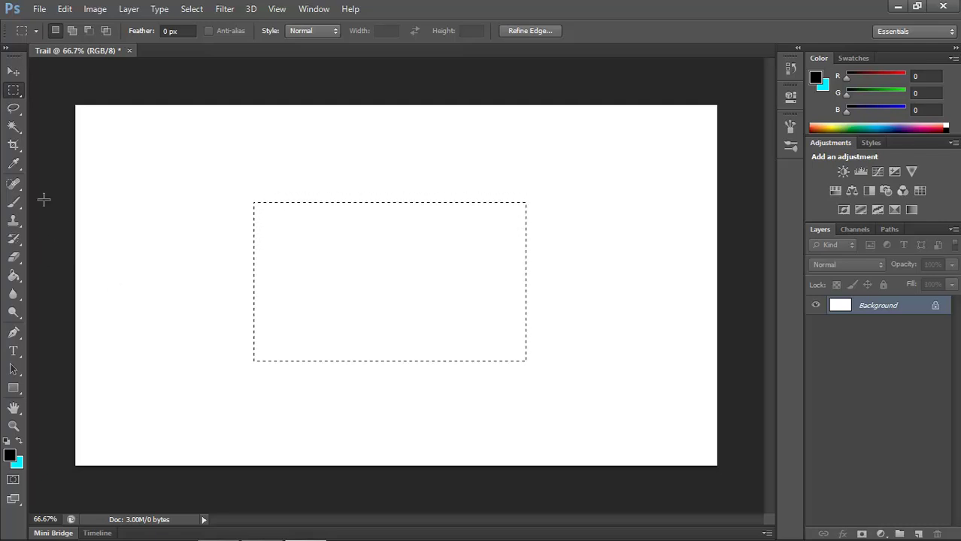
click(17, 276)
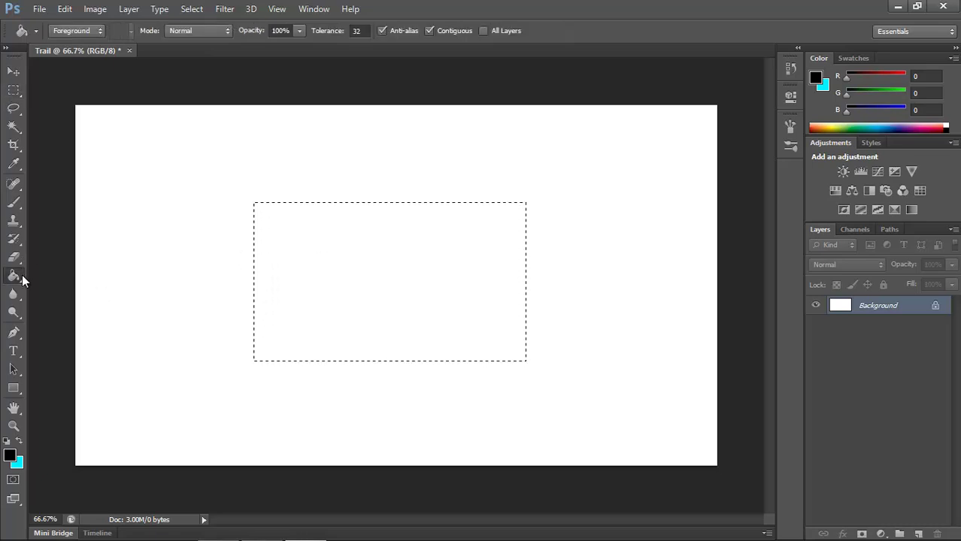
click(400, 290)
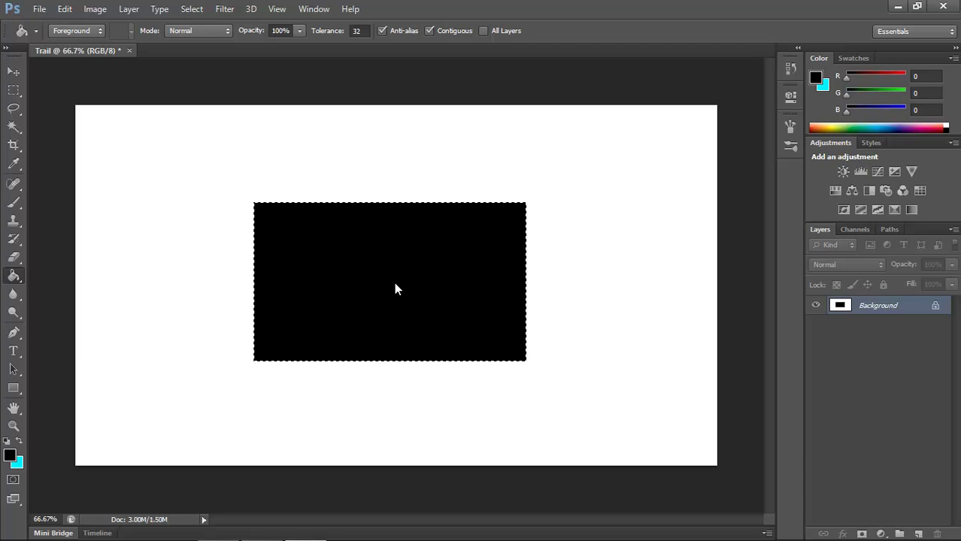
key(ctrl+d)
- View the reference logos New Blue.png and Blackthund3R.png in the photo viewer, and return to Photoshop
click(220, 528)
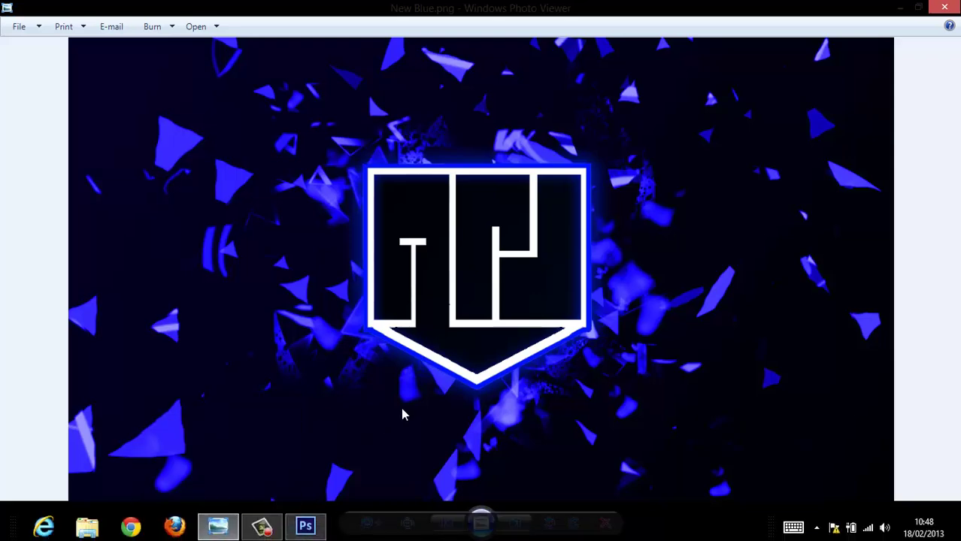
click(516, 522)
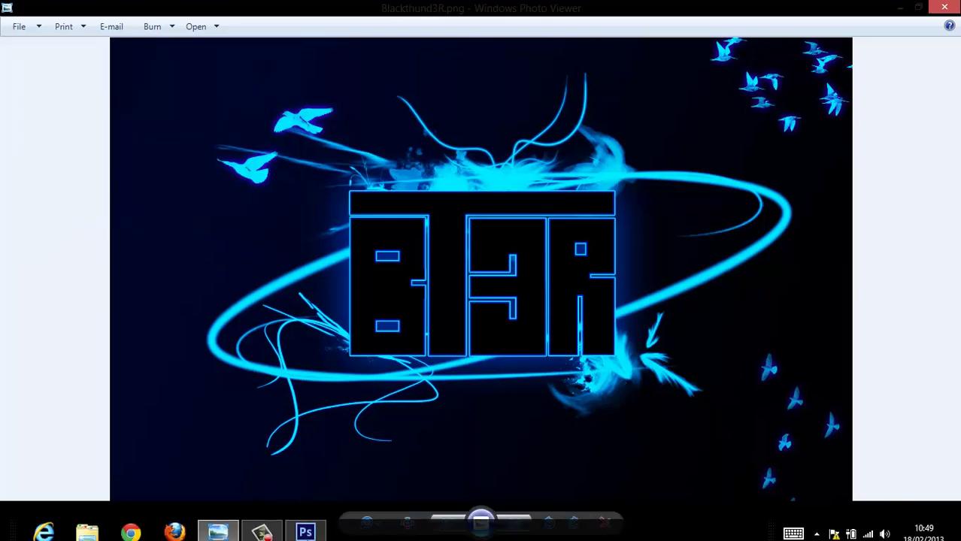
click(302, 530)
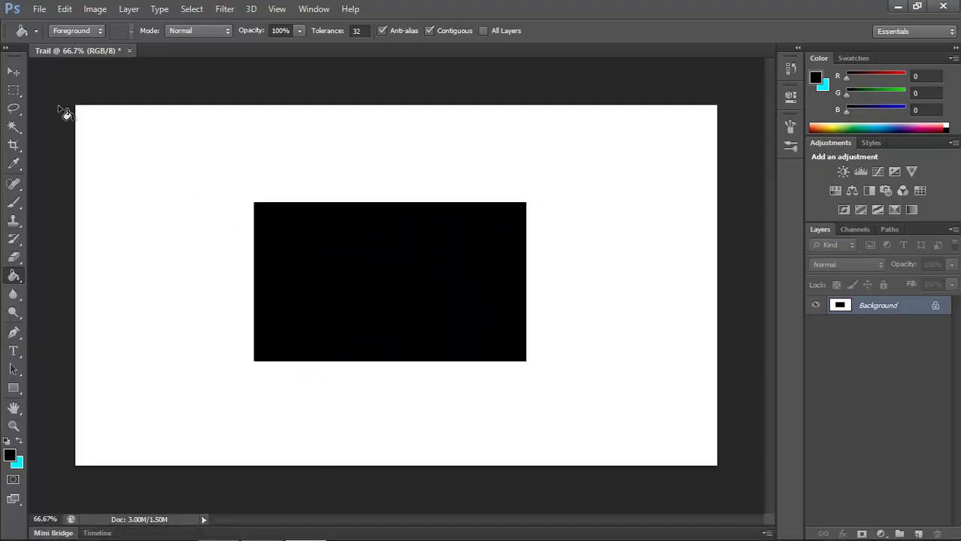
- Split the black rectangle about a third of the way across by filling a thin full-height vertical selection with white
click(24, 88)
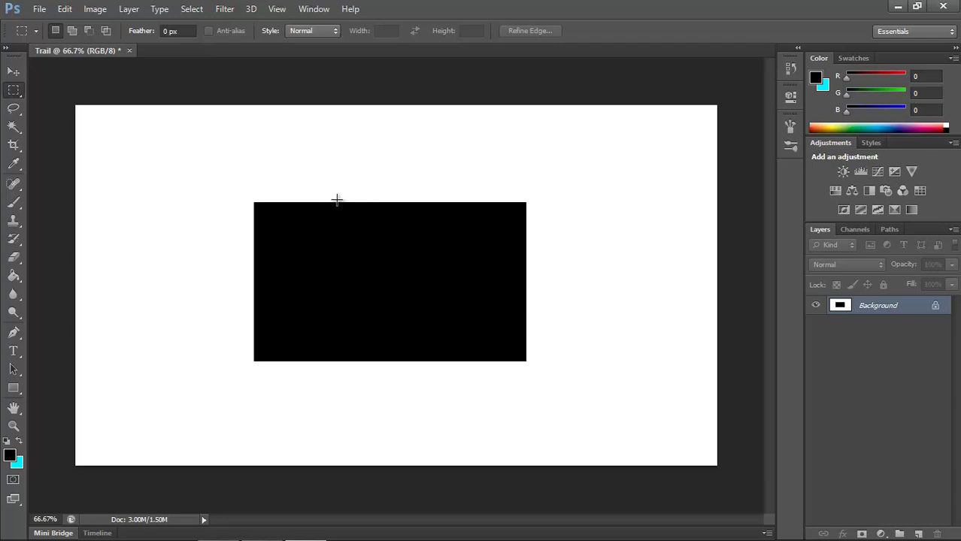
drag(339, 199, 342, 369)
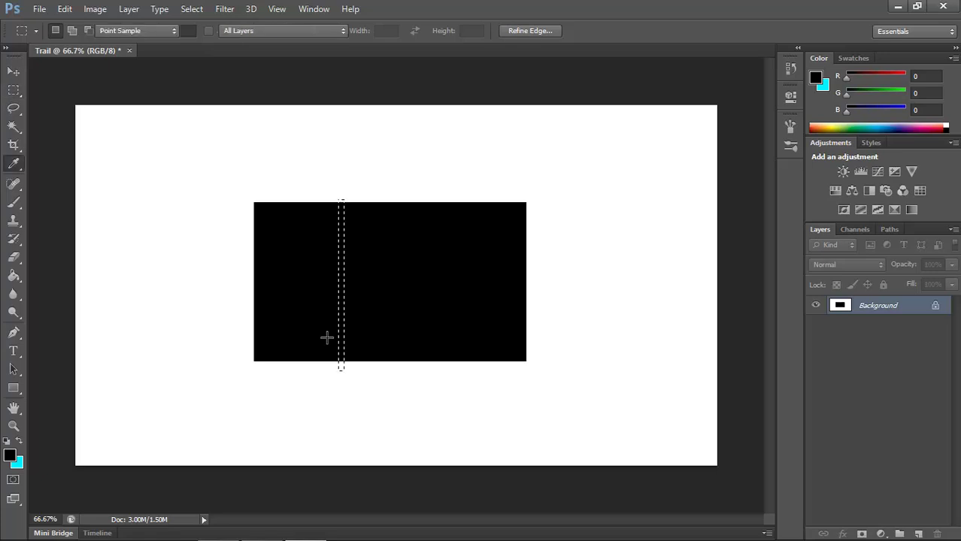
key(shift+F5)
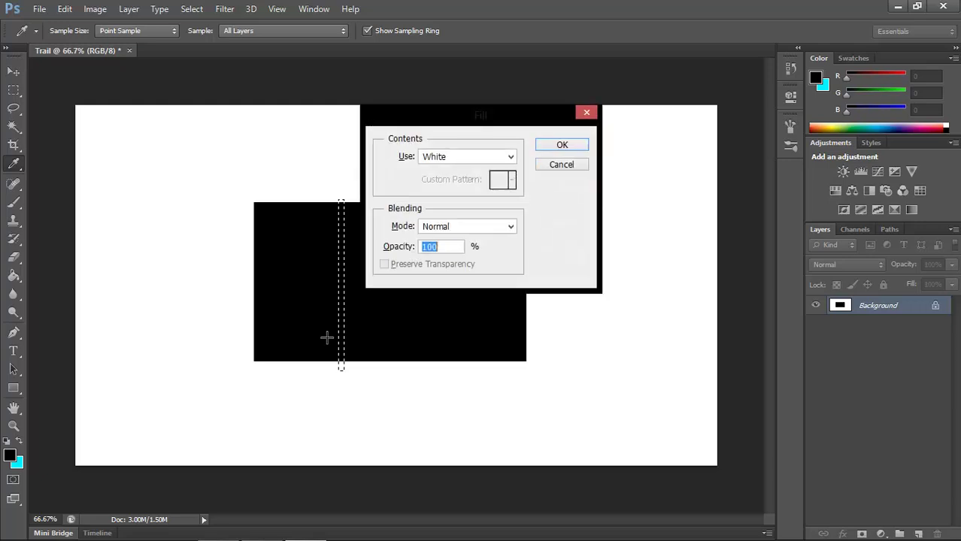
click(541, 148)
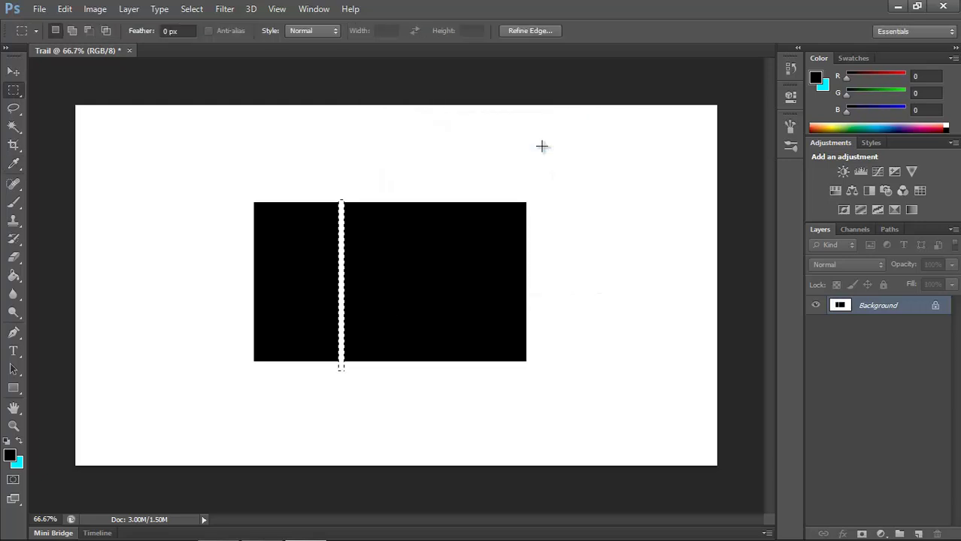
key(ctrl+d)
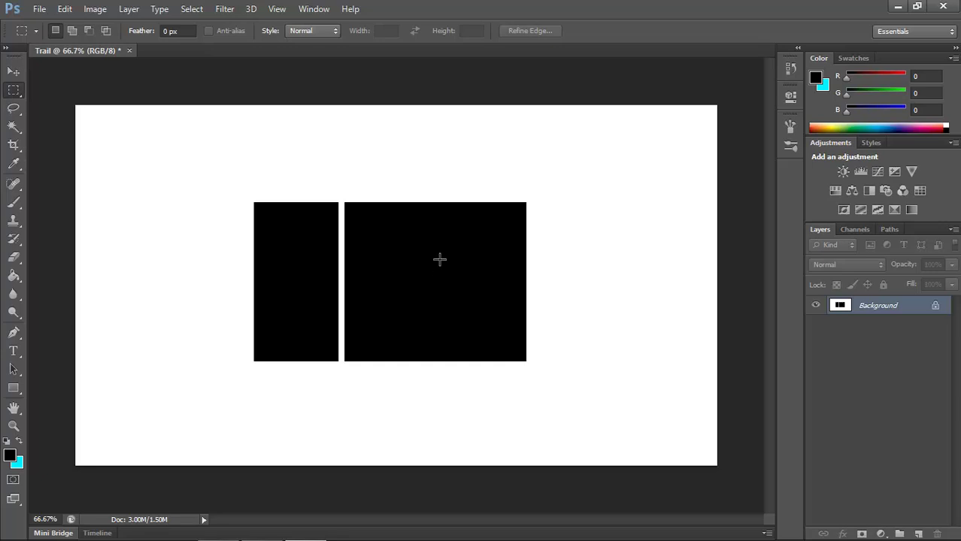
- Compare the letter shapes in Blackthund3R.png and New Blue.png in the photo viewer, and return to Photoshop
mouse_move(304, 536)
click(216, 528)
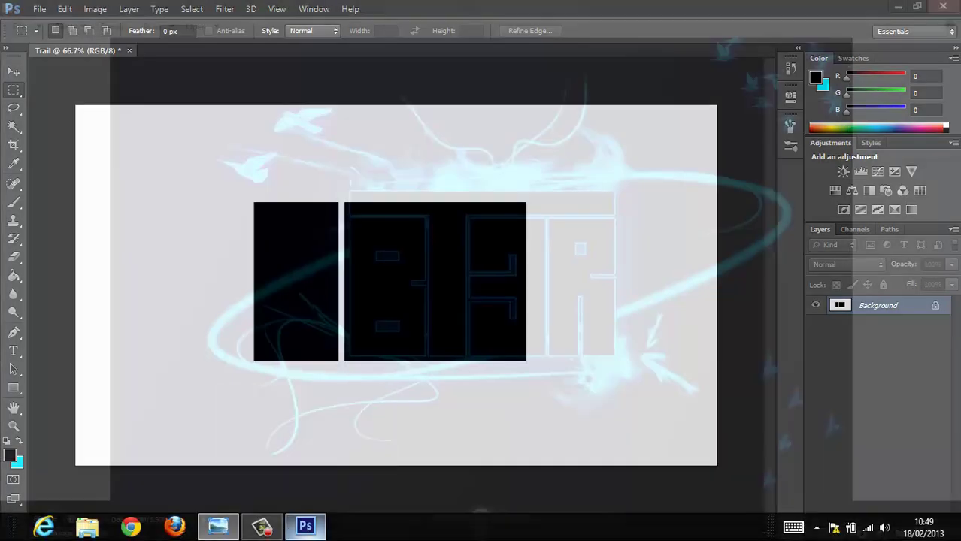
click(214, 529)
click(212, 530)
key(super+d)
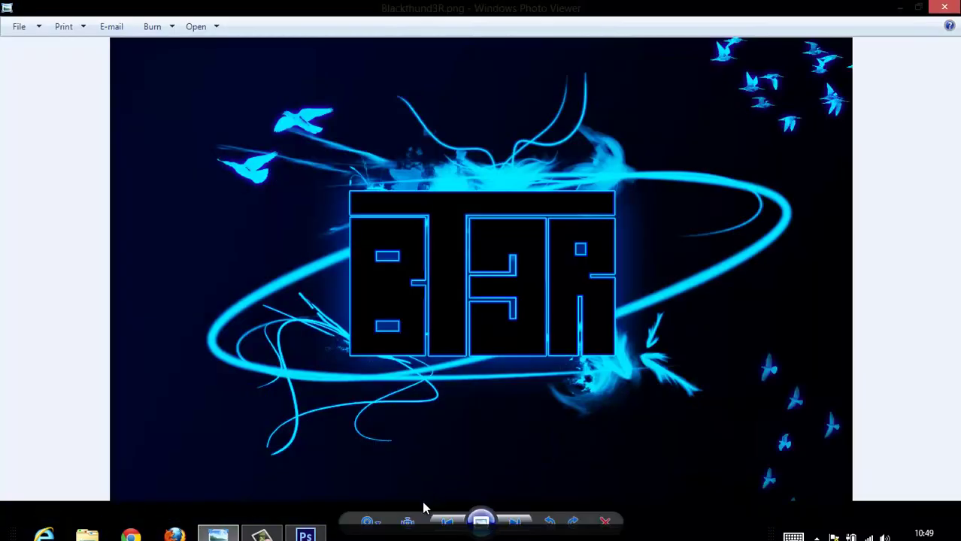
click(446, 523)
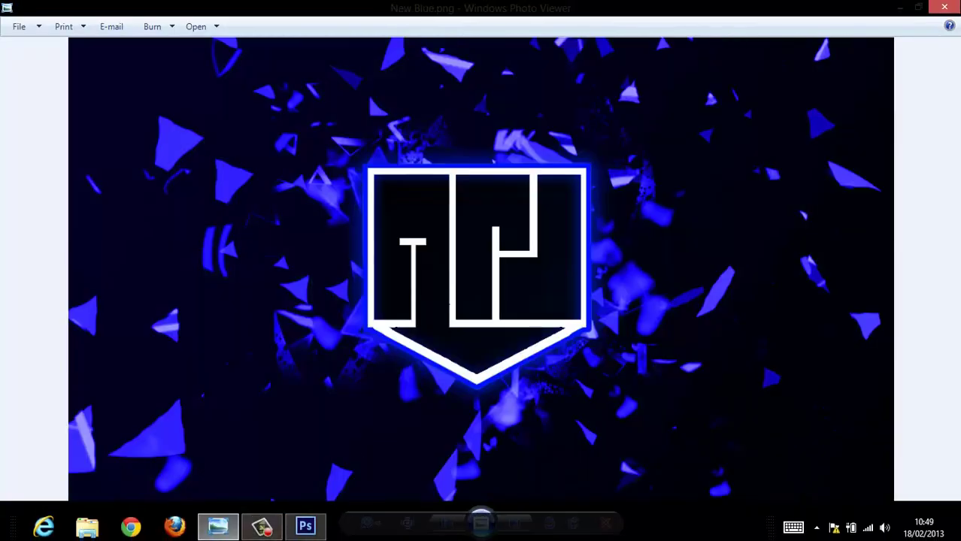
click(302, 530)
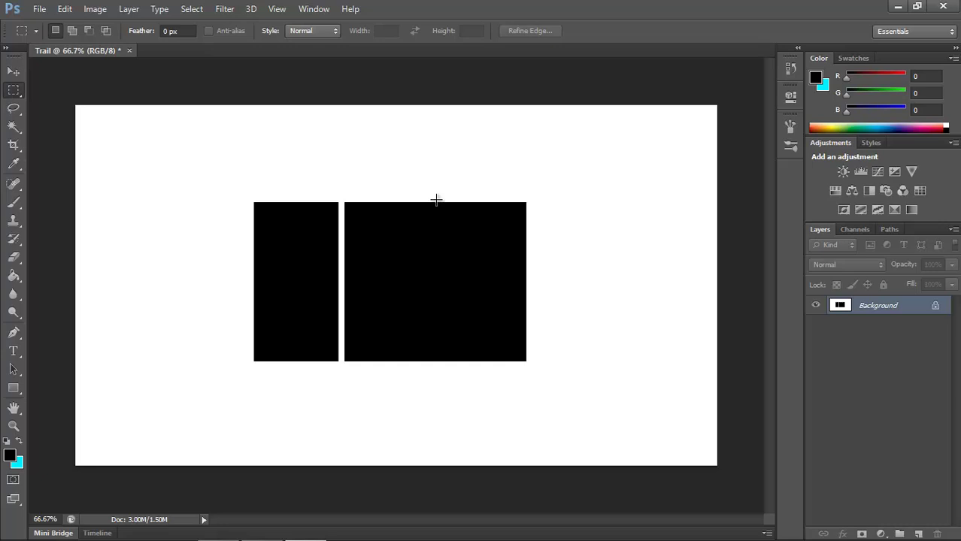
- Fill two thin vertical selections in the wider block with white, one running down from its top edge and one up from its bottom edge
drag(440, 245, 437, 295)
key(shift)
drag(390, 248, 392, 373)
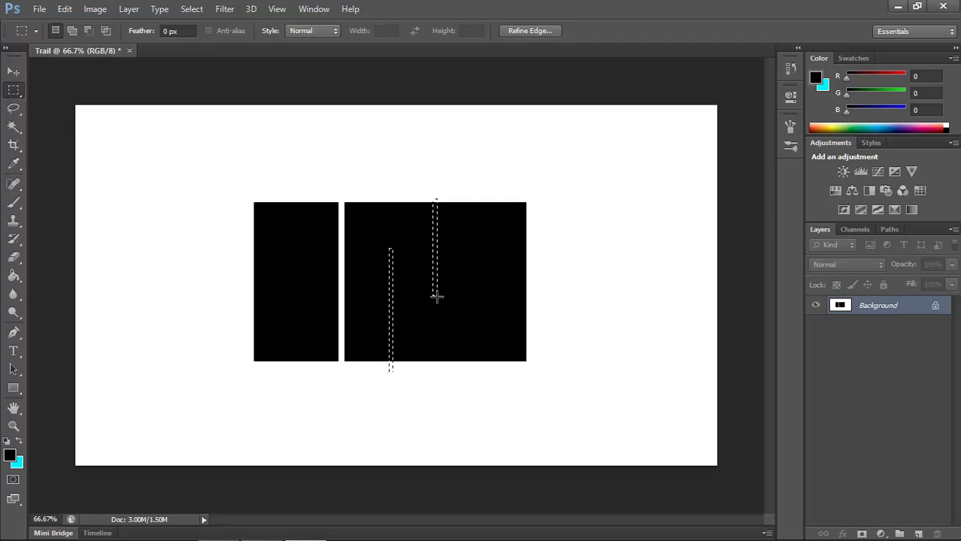
key(ctrl+d)
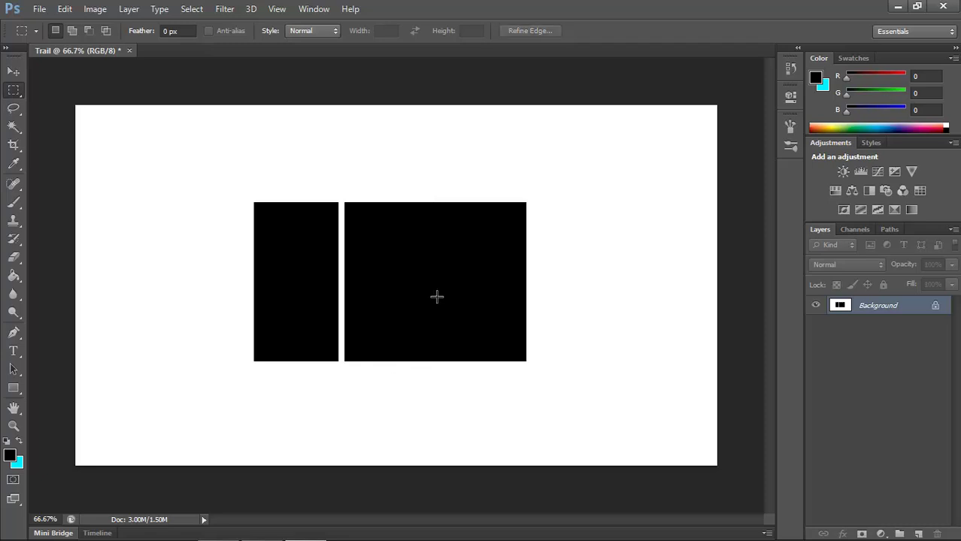
drag(434, 297, 434, 197)
drag(436, 297, 436, 184)
click(408, 271)
key(ctrl+z)
click(438, 204)
key(ctrl+z)
key(shift+F5)
key(Return)
key(ctrl+d)
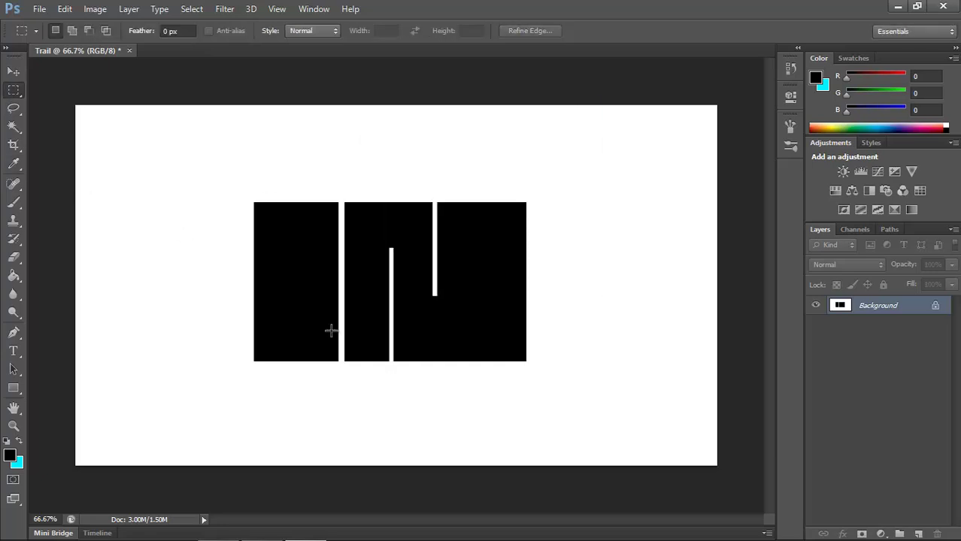
- Connect the two partial vertical strips with a thin horizontal white strip at the lower end of the upper one
mouse_move(436, 294)
mouse_down()
mouse_move(390, 294)
mouse_move(374, 358)
mouse_move(361, 355)
mouse_up()
key(shift+F5)
key(Return)
- Trim the horizontal strip's end protruding past the upper vertical strip by filling a selection over it with black, and deselect
key(ctrl+plus)
key(ctrl+plus)
click(13, 201)
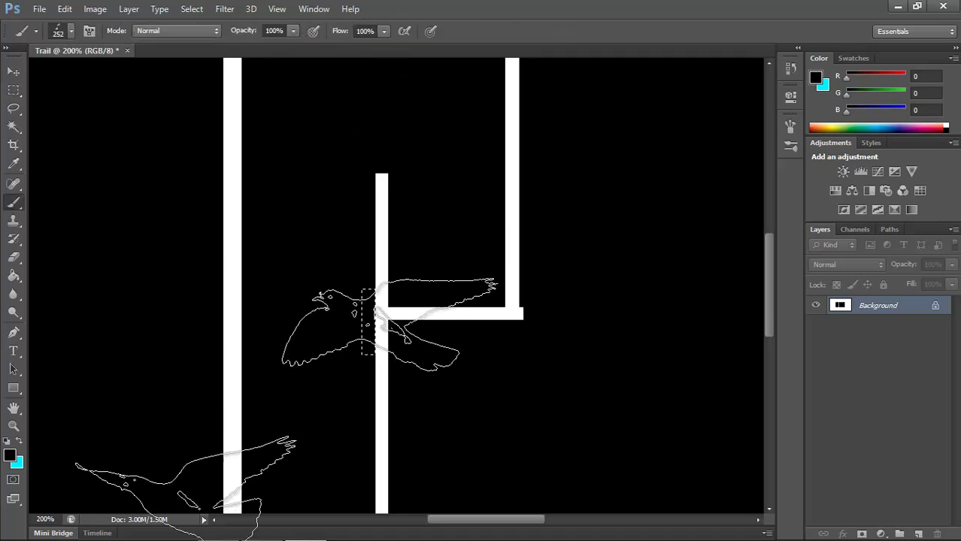
click(13, 89)
drag(519, 282, 538, 387)
key(shift+F5)
click(508, 157)
click(452, 256)
click(557, 143)
key(ctrl+minus)
key(ctrl+minus)
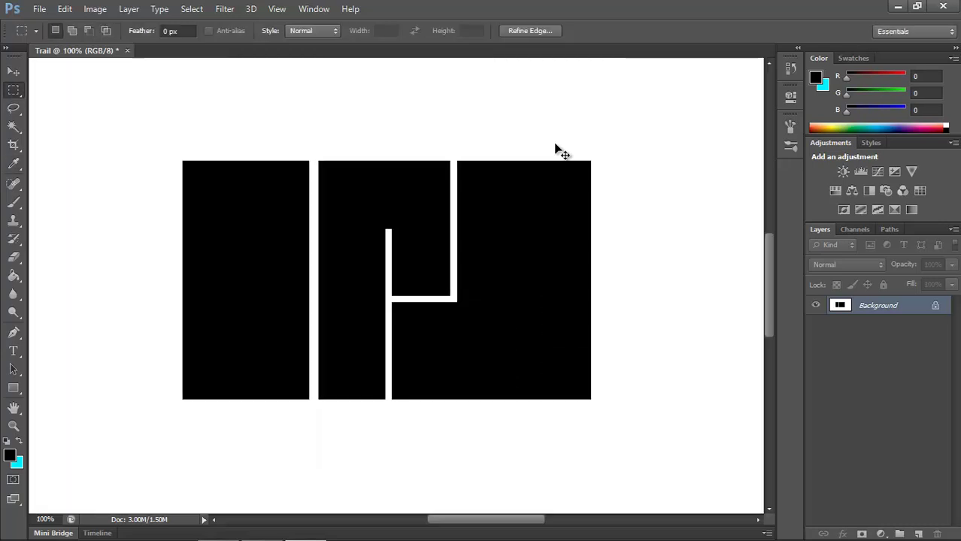
key(ctrl+d)
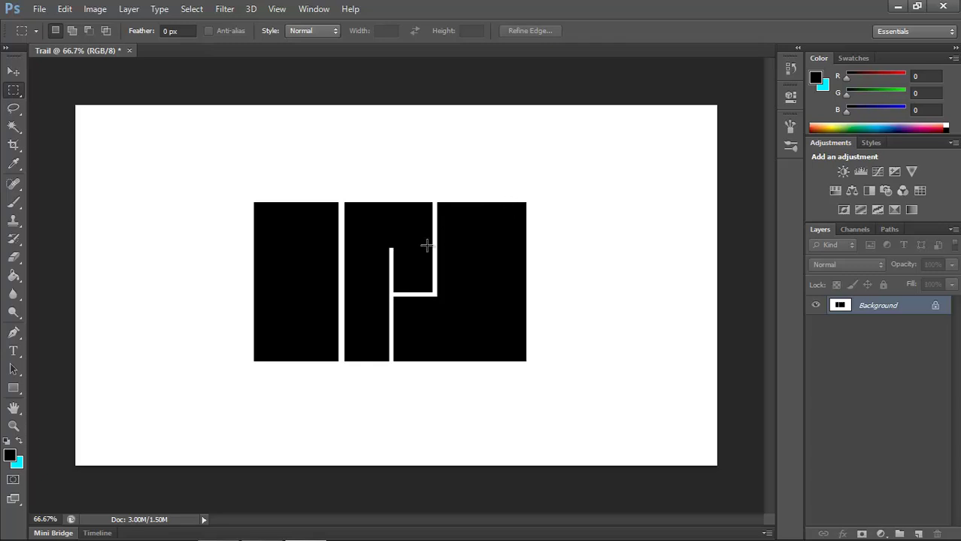
- Narrow the black block by filling a tall selection over its outer right end with white
drag(489, 187, 549, 437)
key(shift+F5)
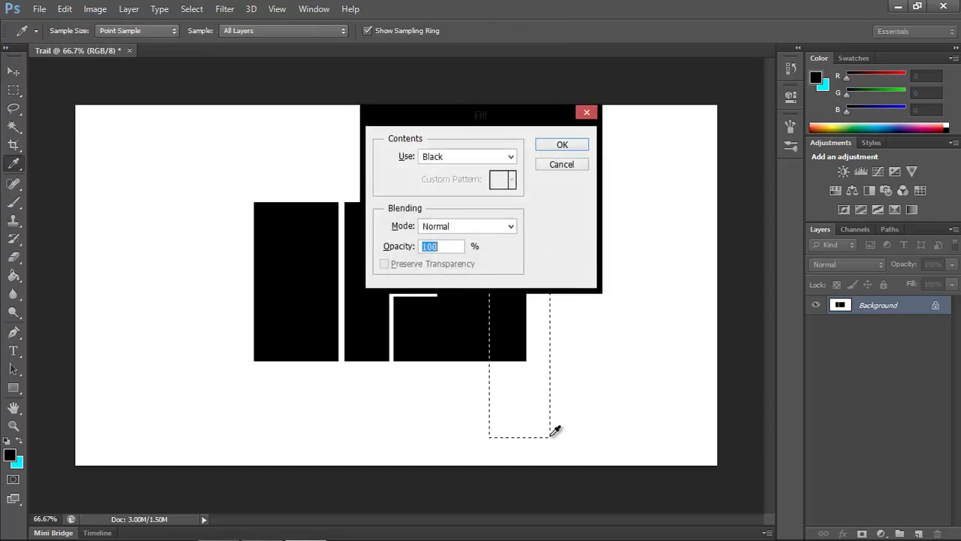
click(510, 156)
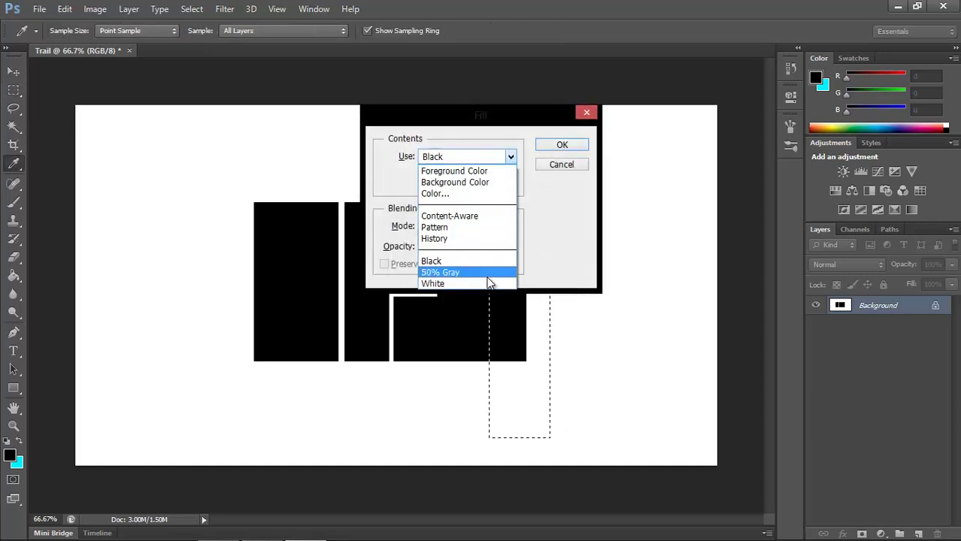
click(489, 283)
click(567, 145)
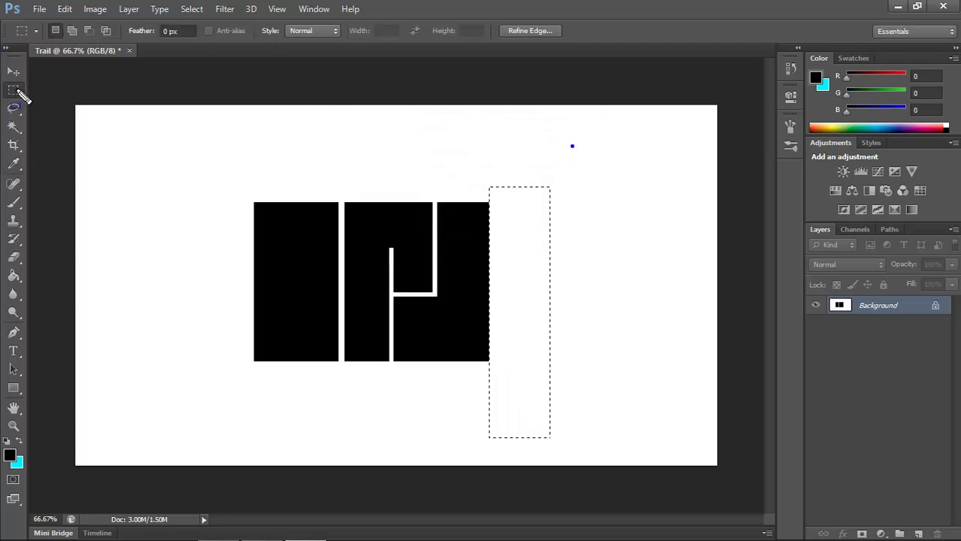
mouse_move(212, 179)
mouse_down()
mouse_move(274, 214)
mouse_move(317, 274)
mouse_up()
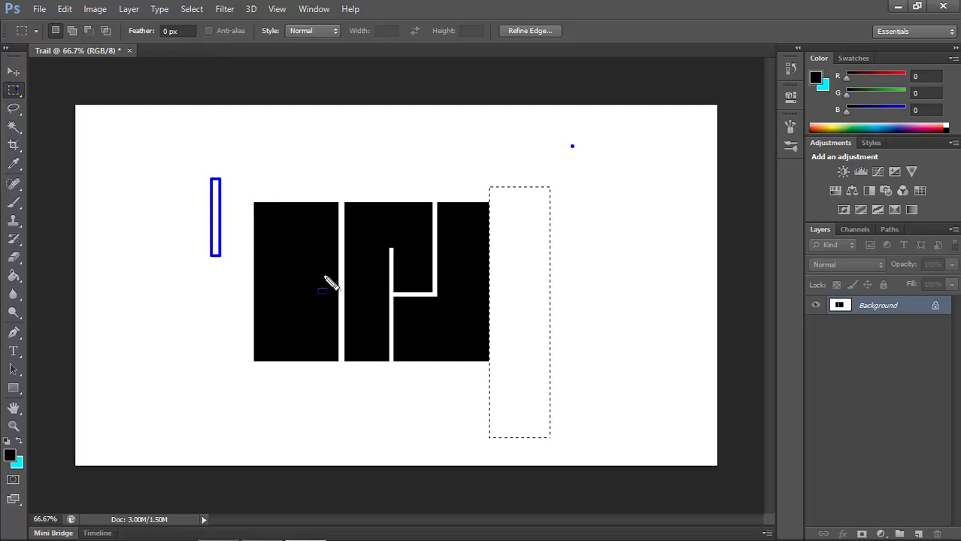
key(ctrl+z)
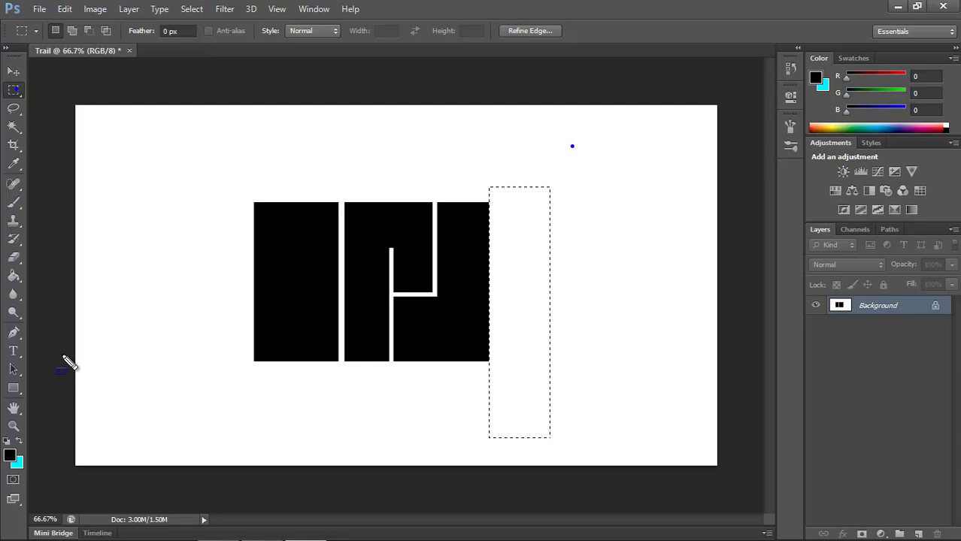
drag(8, 97, 19, 170)
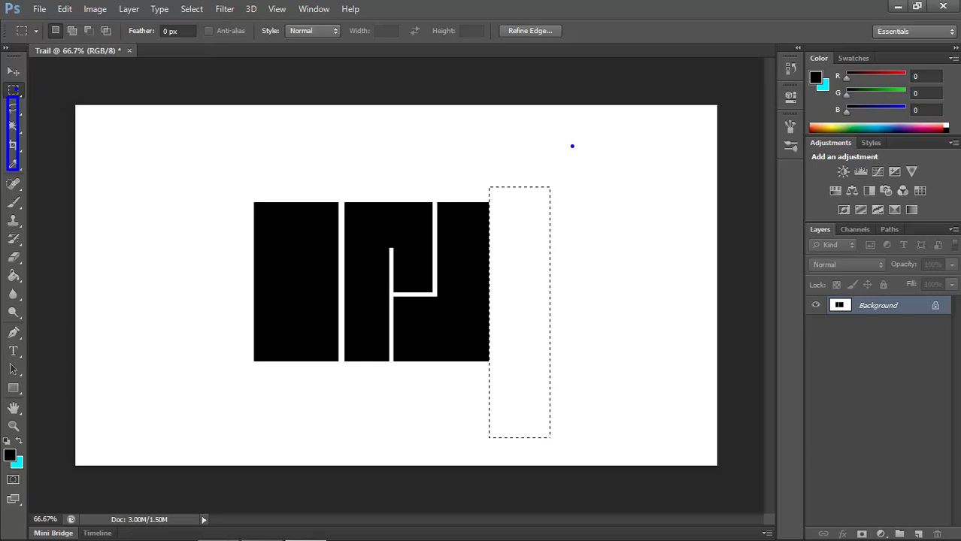
key(Escape)
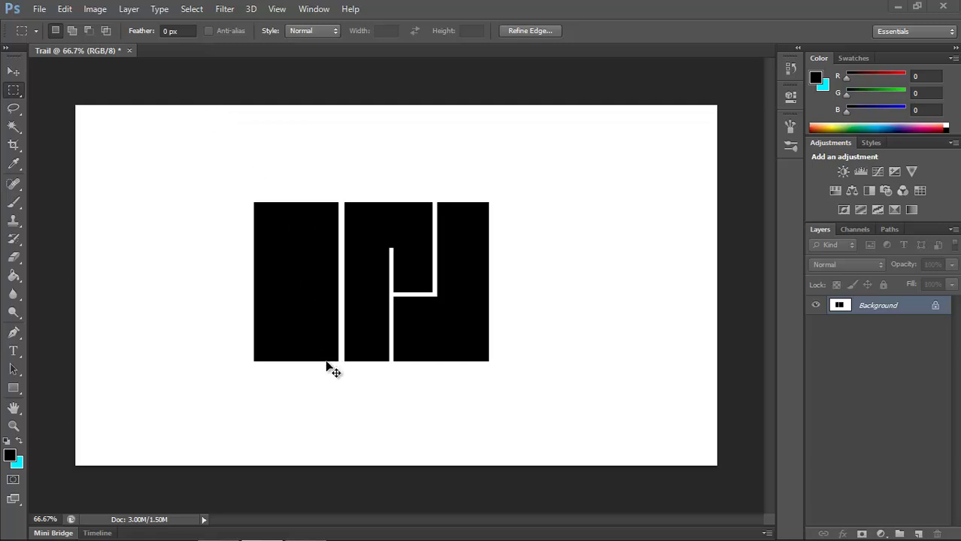
- Clear the selection beside the narrowed block
key(ctrl+shift+d)
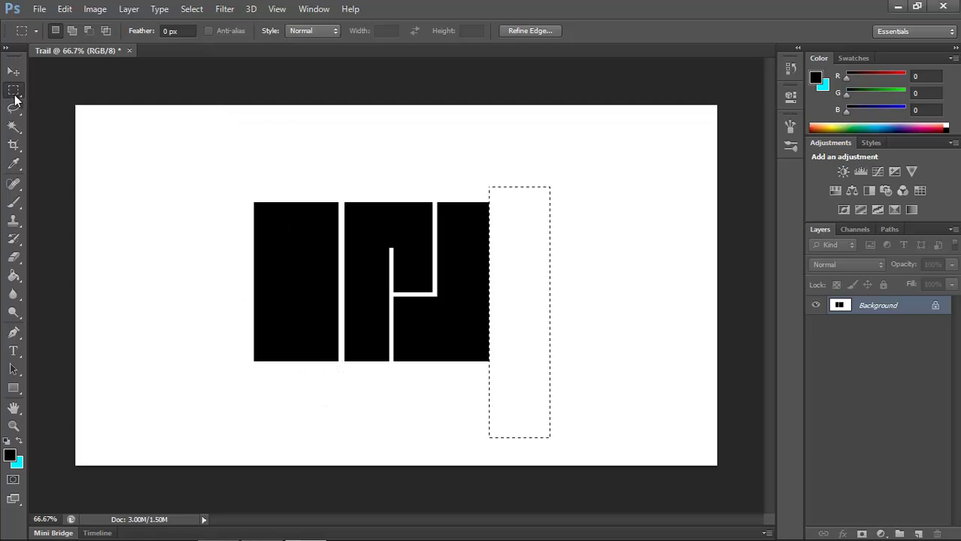
key(ctrl+d)
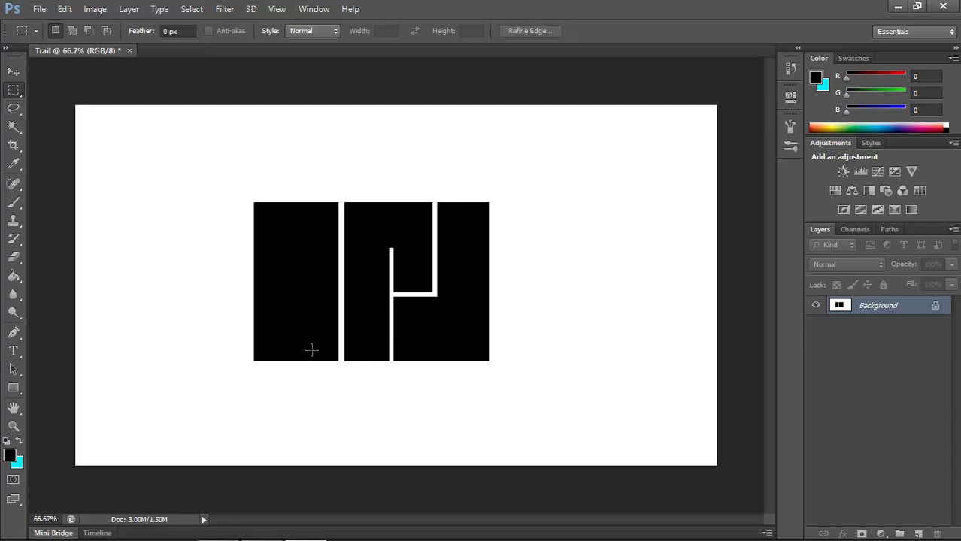
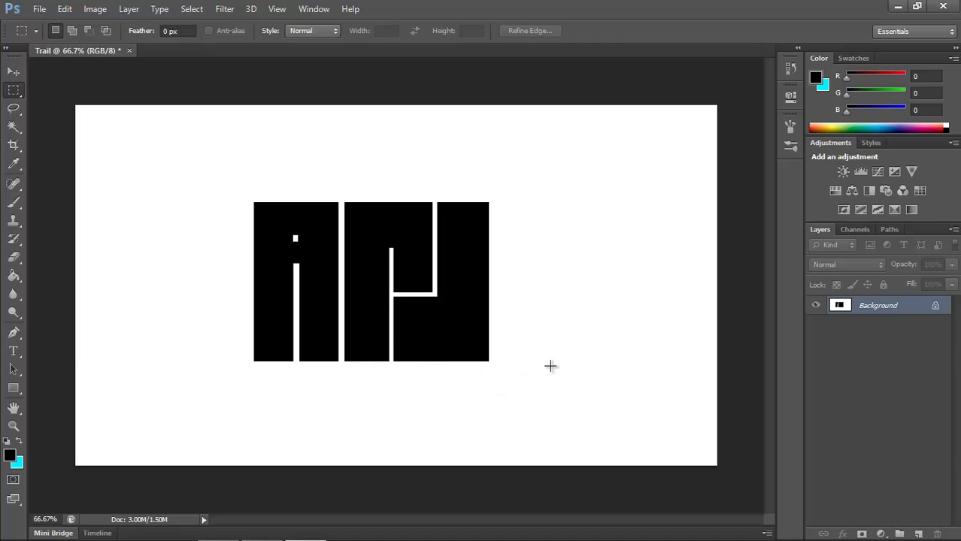
- Shorten the letters by filling a wide selection across their lower ends with white, and deselect
drag(547, 378, 221, 342)
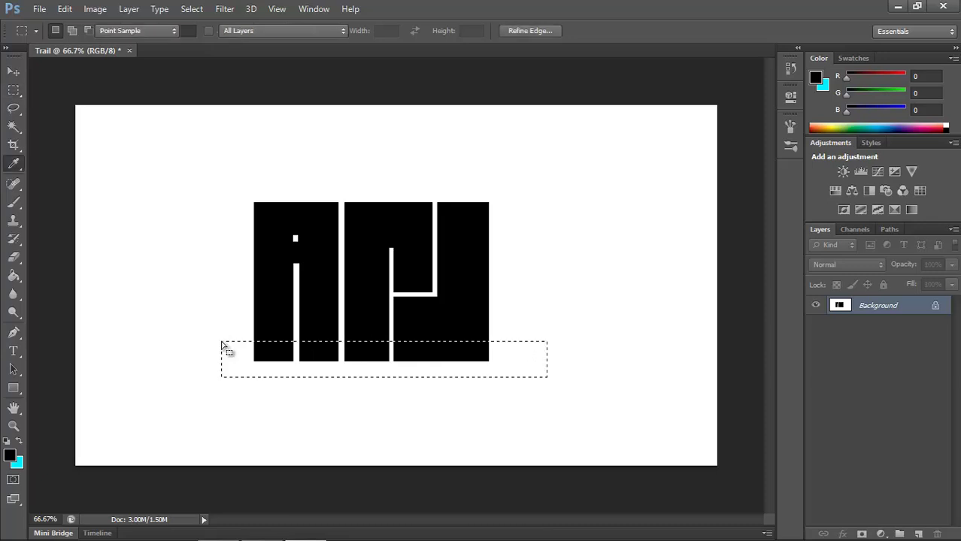
key(Delete)
key(Return)
key(ctrl+d)
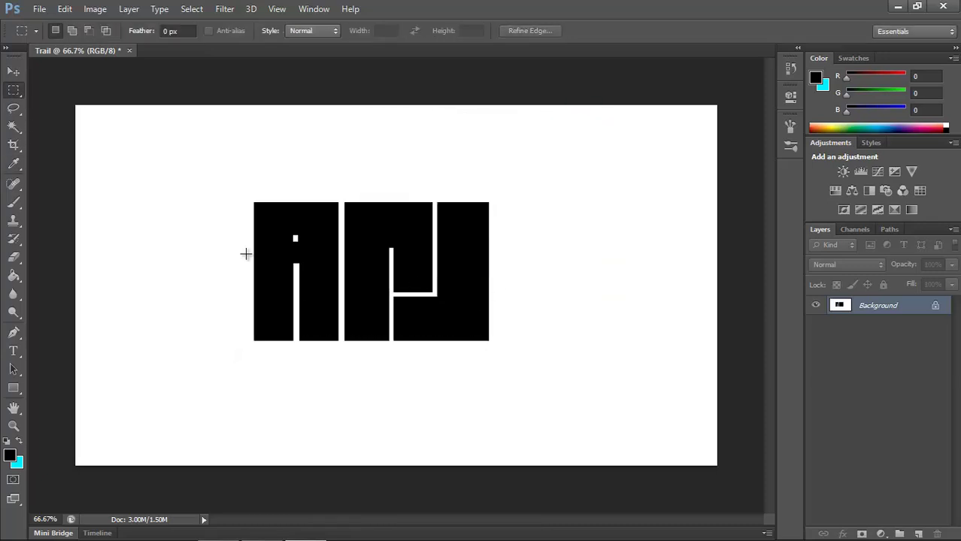
- Try to move the lettering on the locked Background layer
click(14, 72)
drag(242, 251, 299, 236)
key(Return)
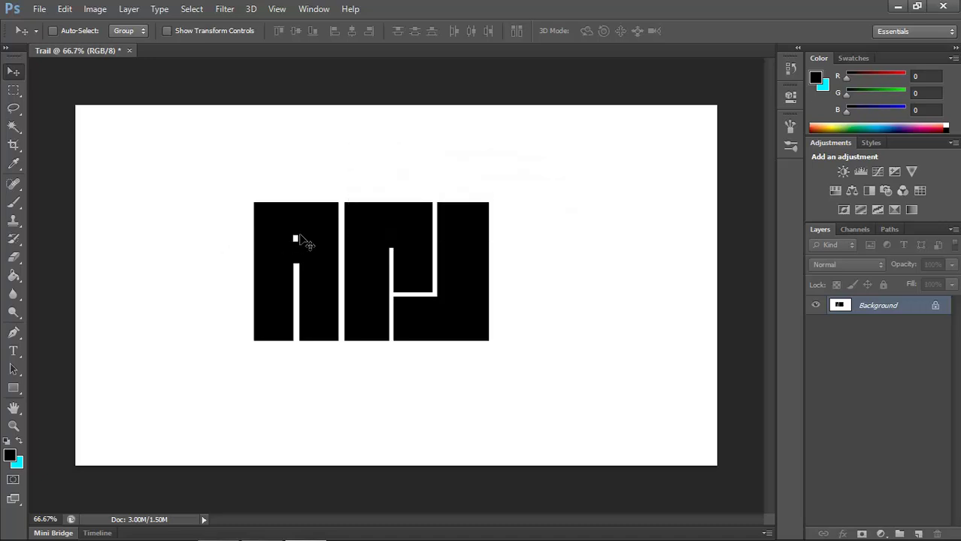
- Add a new empty layer, and convert the locked Background into a regular layer named Layer 0
click(919, 533)
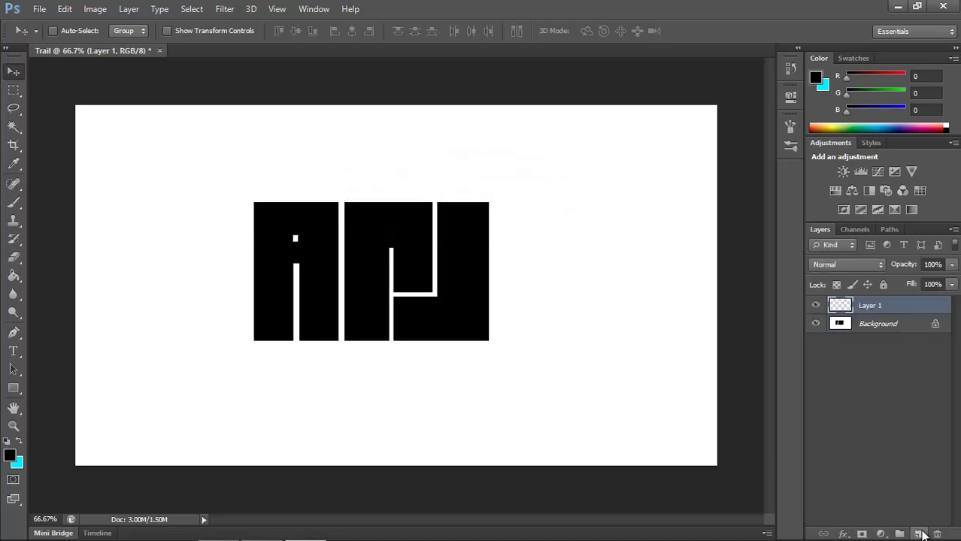
double_click(852, 324)
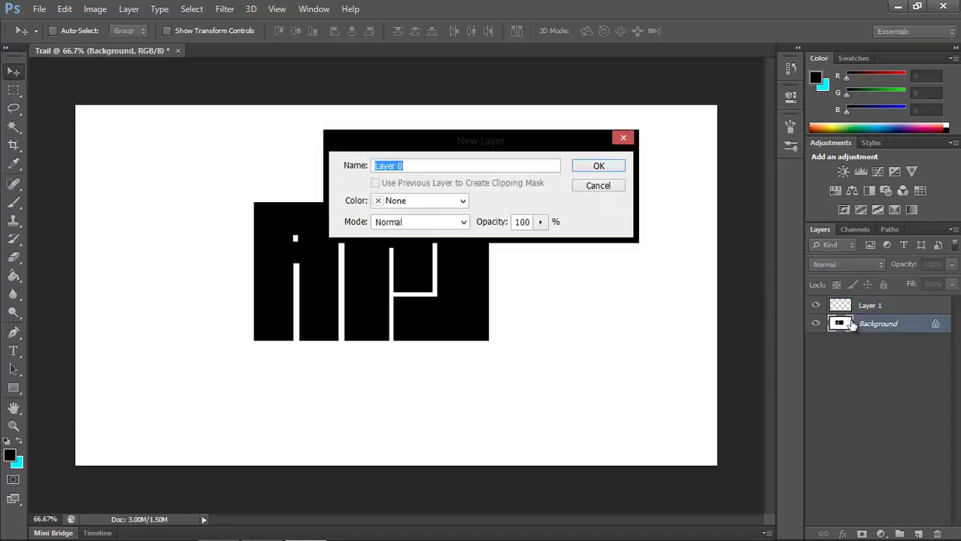
key(Return)
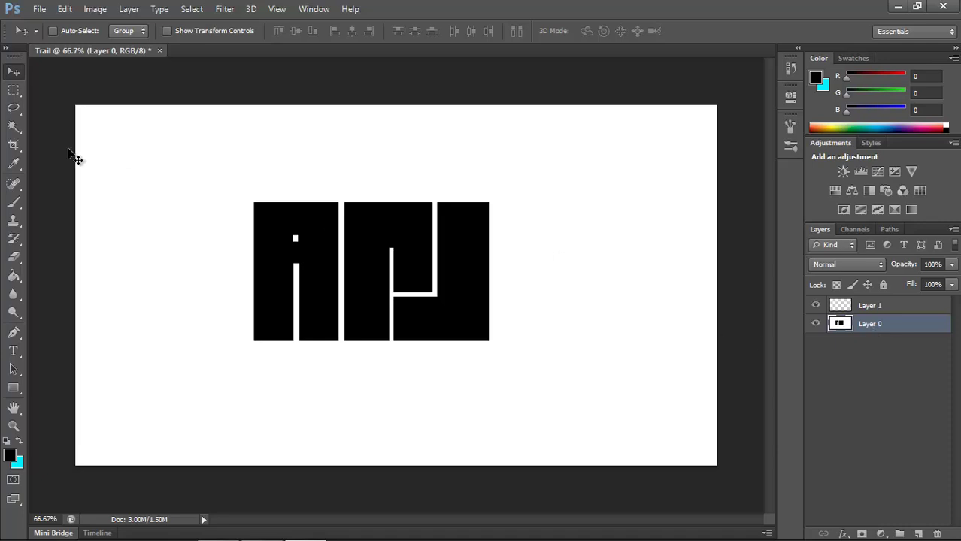
- Select the white area around the letters on Layer 0 with the Magic Wand, delete it and deselect
click(13, 126)
click(160, 194)
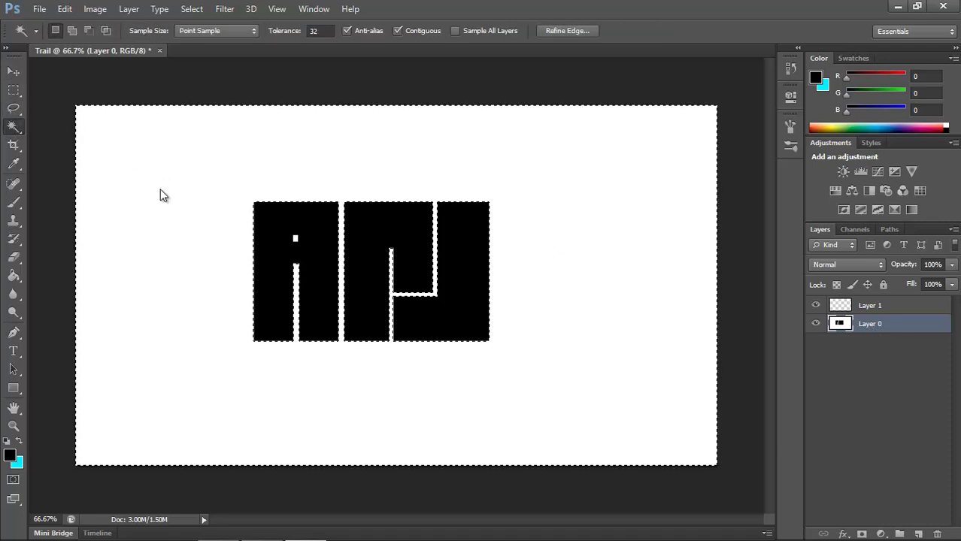
key(Delete)
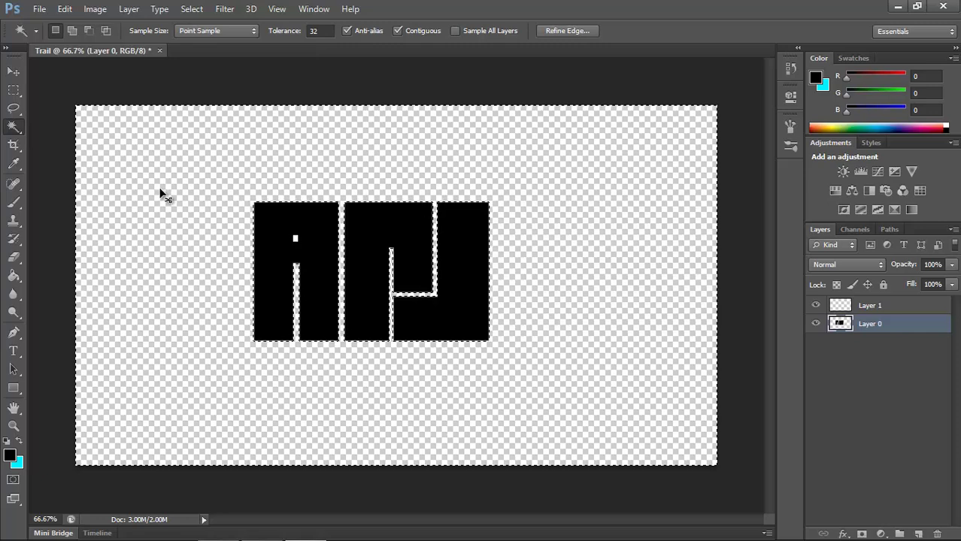
key(ctrl+d)
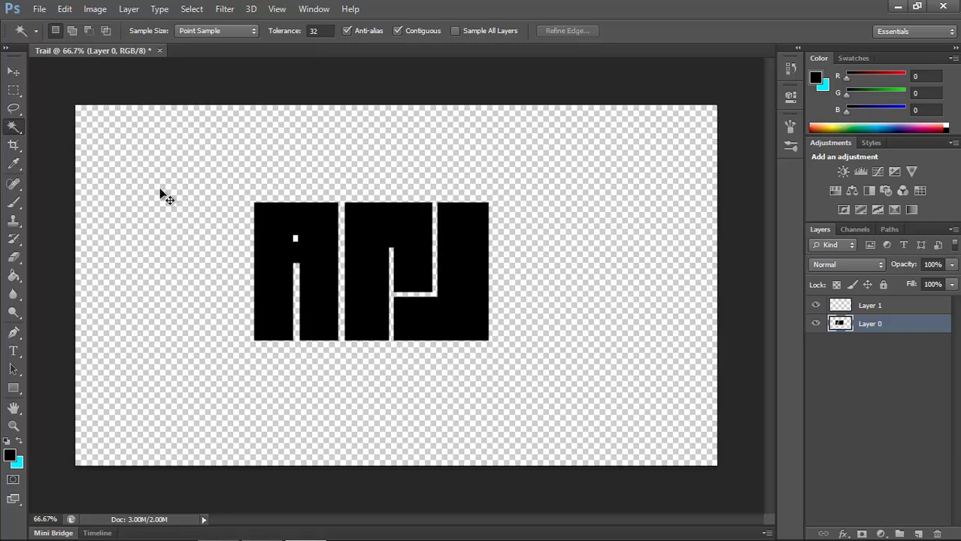
- Scale the lettering down to about 86% and position it near the centre of the canvas
click(14, 71)
drag(354, 318, 380, 334)
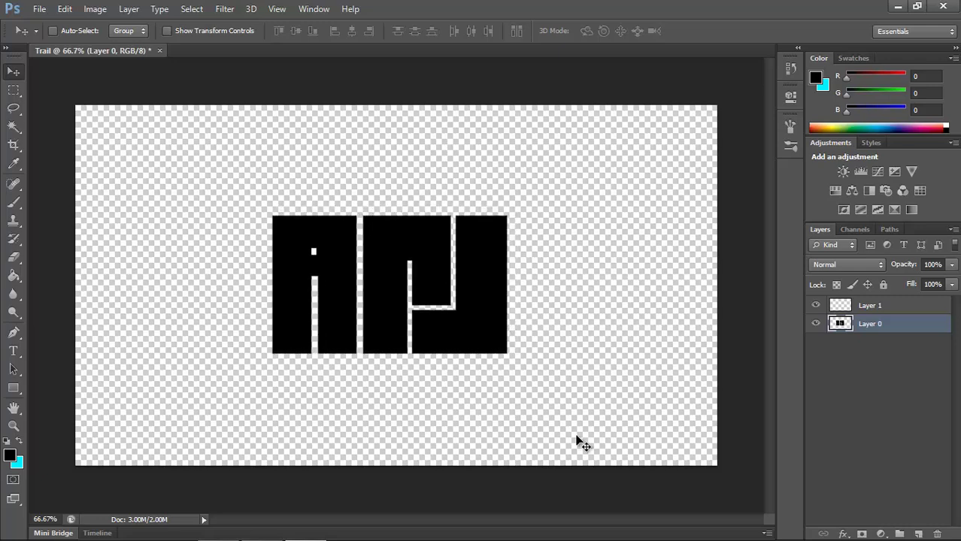
key(ctrl+t)
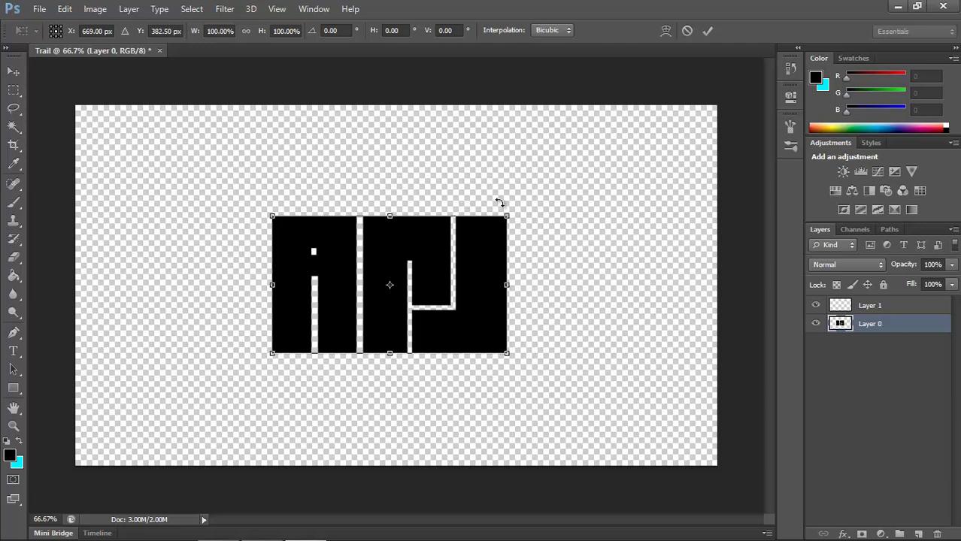
drag(508, 216, 475, 234)
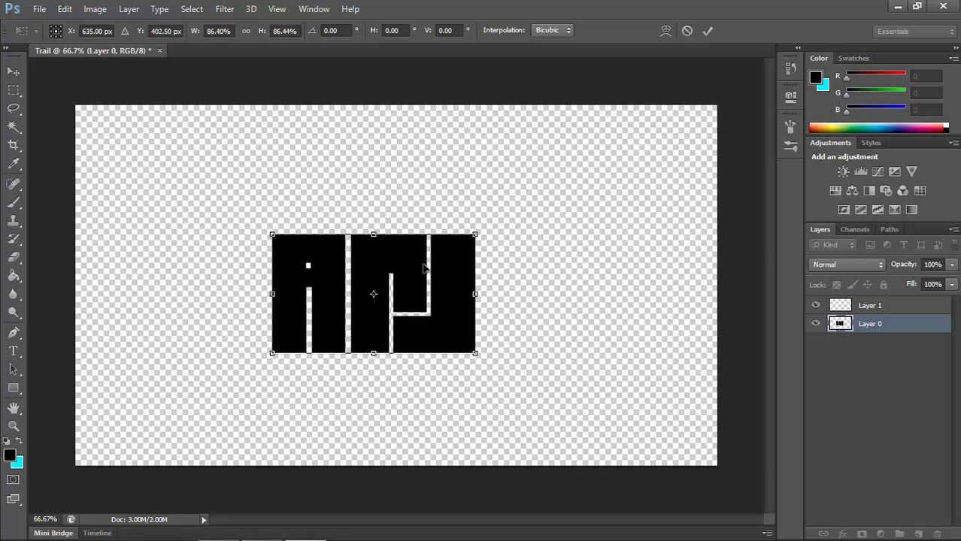
drag(420, 276, 442, 260)
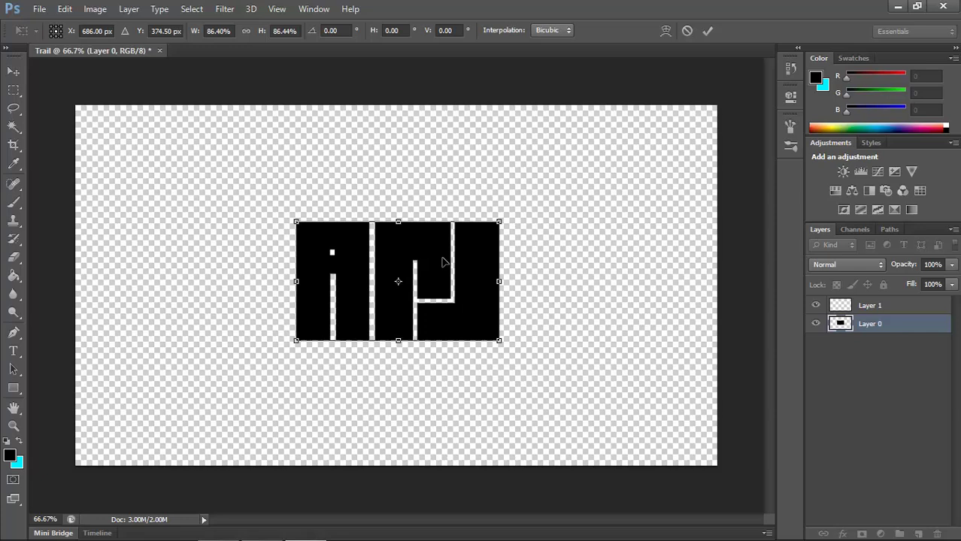
key(Return)
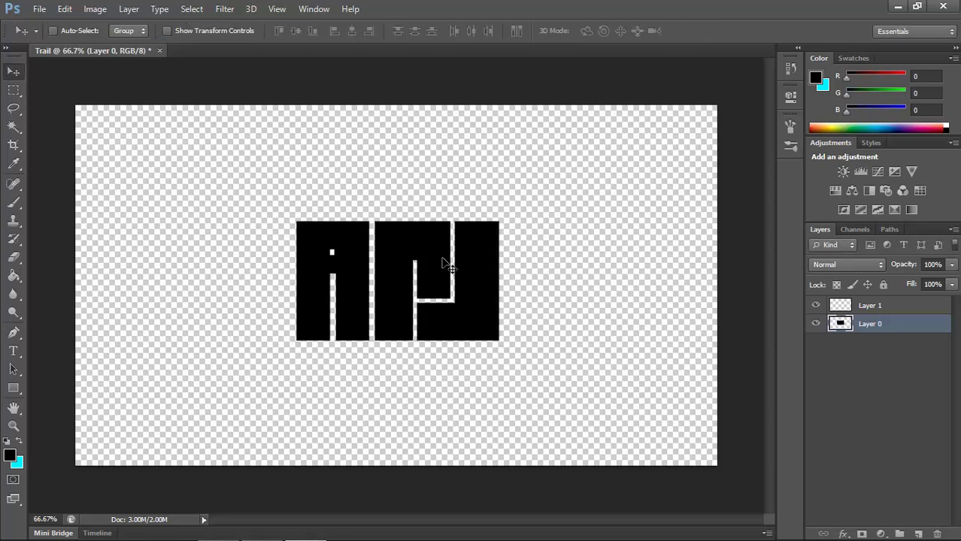
- Make Layer 1 active and set the background colour to dark navy, #00063b
click(926, 306)
click(879, 325)
click(863, 304)
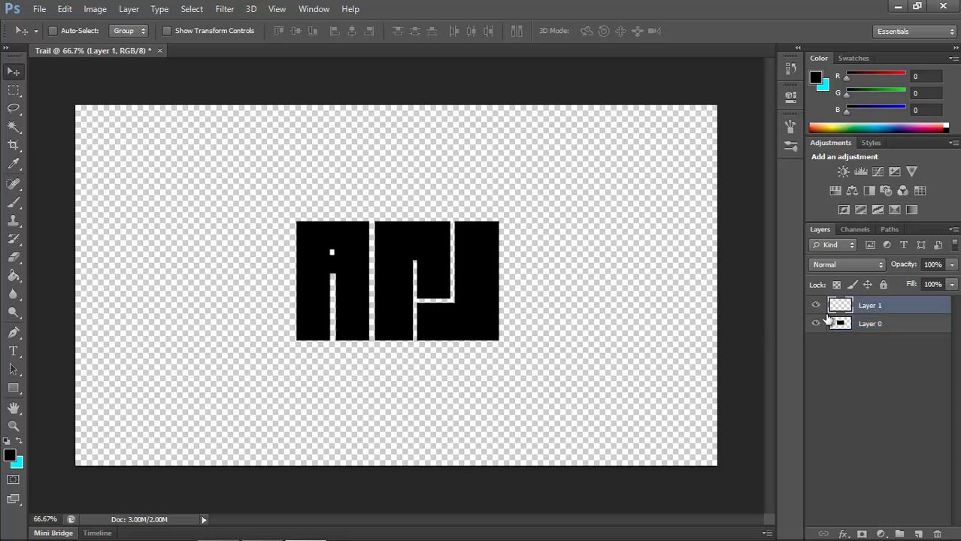
drag(840, 324, 840, 310)
click(21, 463)
mouse_move(709, 329)
mouse_down()
mouse_move(672, 390)
mouse_move(723, 348)
mouse_up()
click(746, 252)
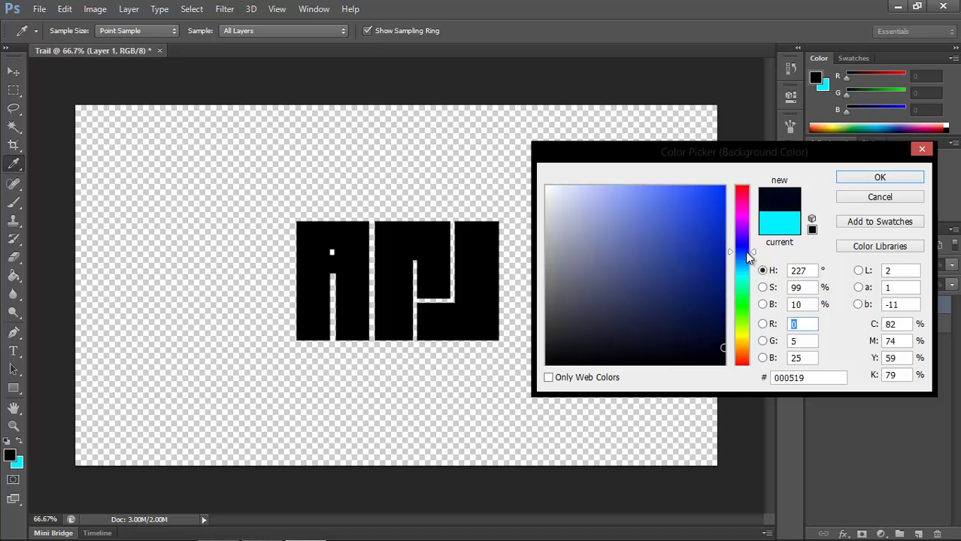
mouse_move(712, 277)
mouse_down()
mouse_move(726, 284)
mouse_move(734, 247)
mouse_up()
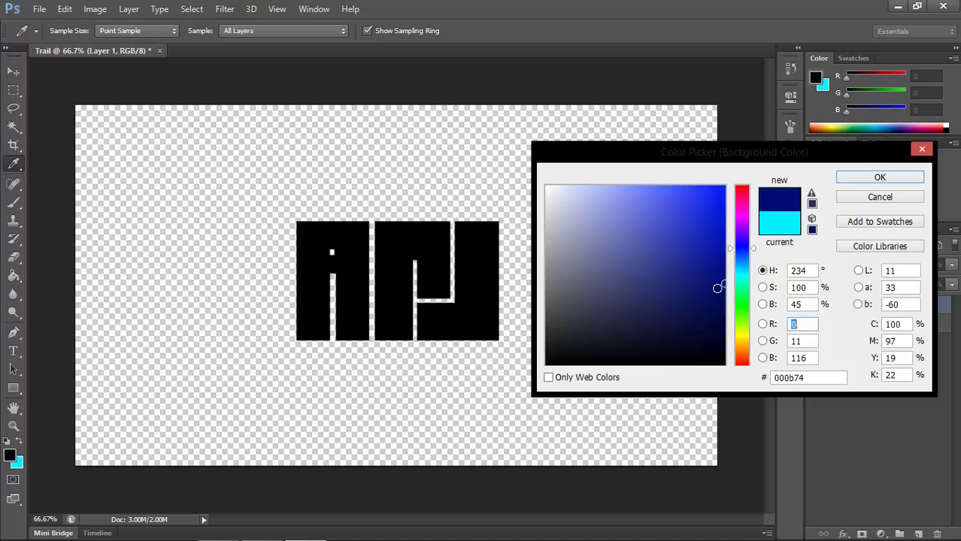
mouse_move(714, 301)
mouse_down()
mouse_move(727, 290)
mouse_move(731, 364)
mouse_move(741, 324)
mouse_up()
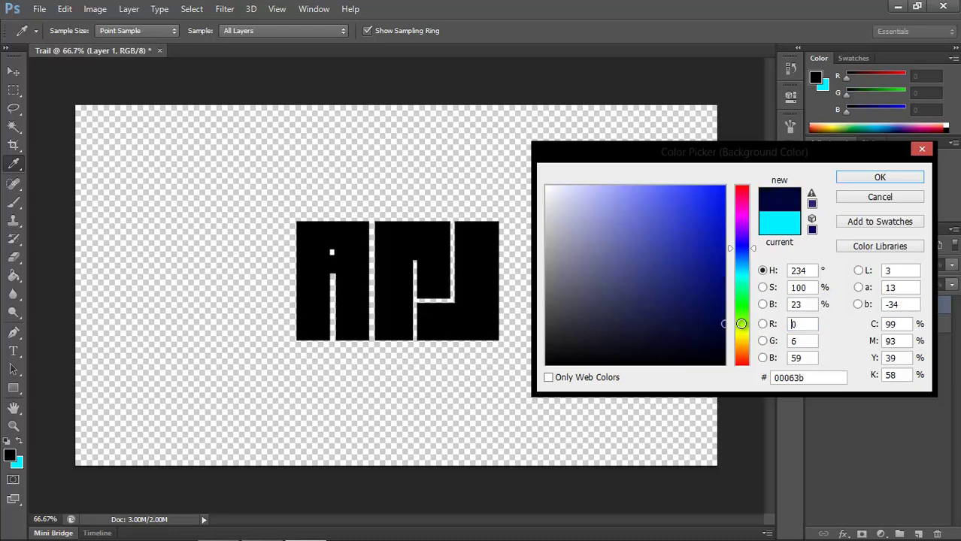
click(907, 180)
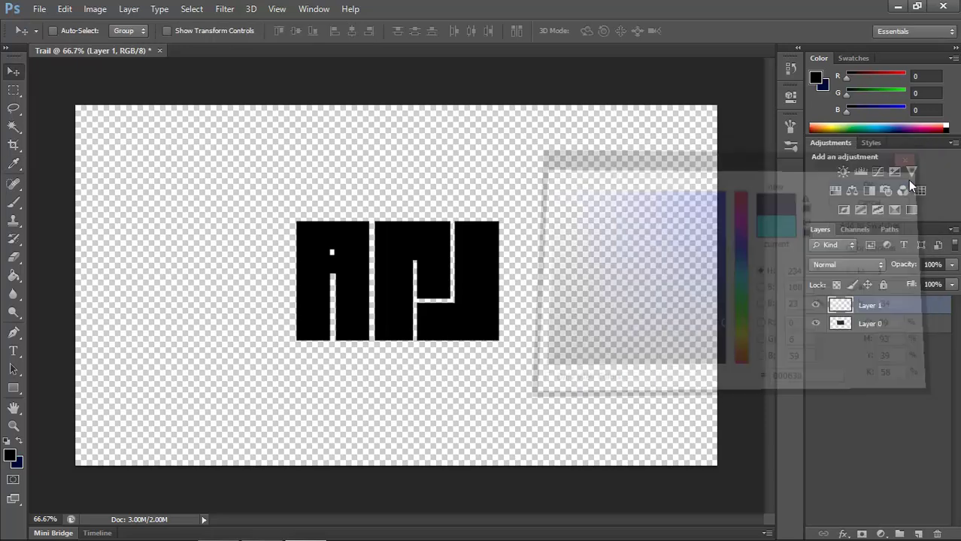
- Fill Layer 1 with a diagonal black-to-navy gradient across the canvas, and place Layer 0 above it
click(15, 275)
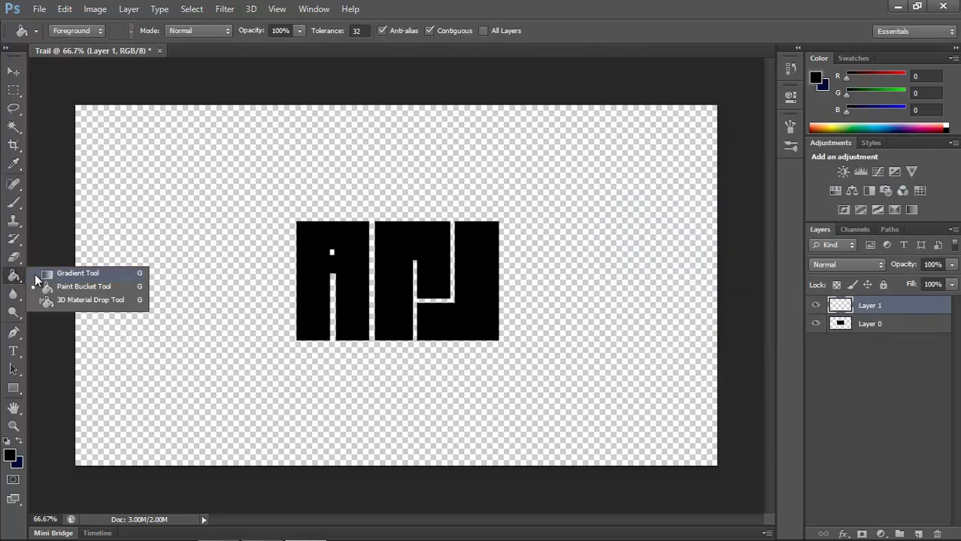
click(76, 273)
drag(104, 115, 827, 528)
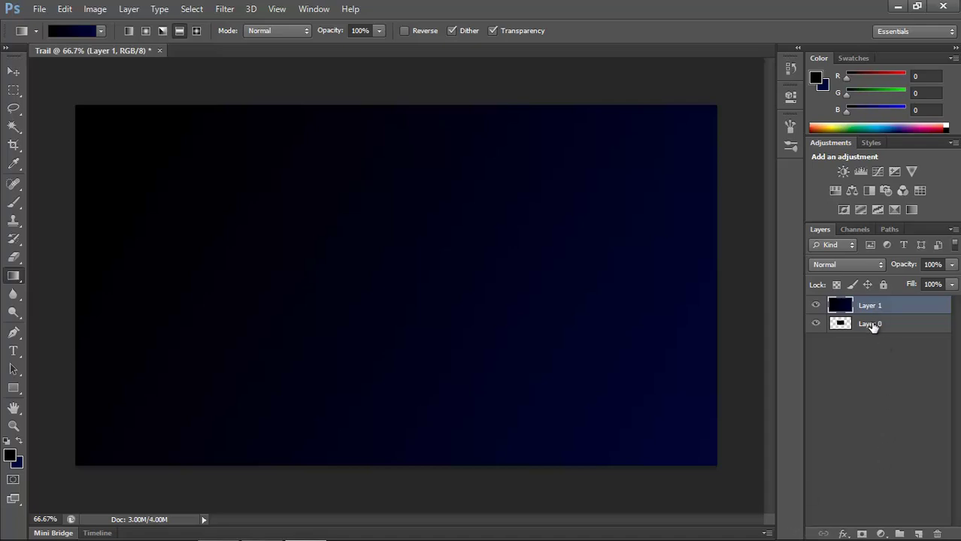
drag(870, 325, 869, 300)
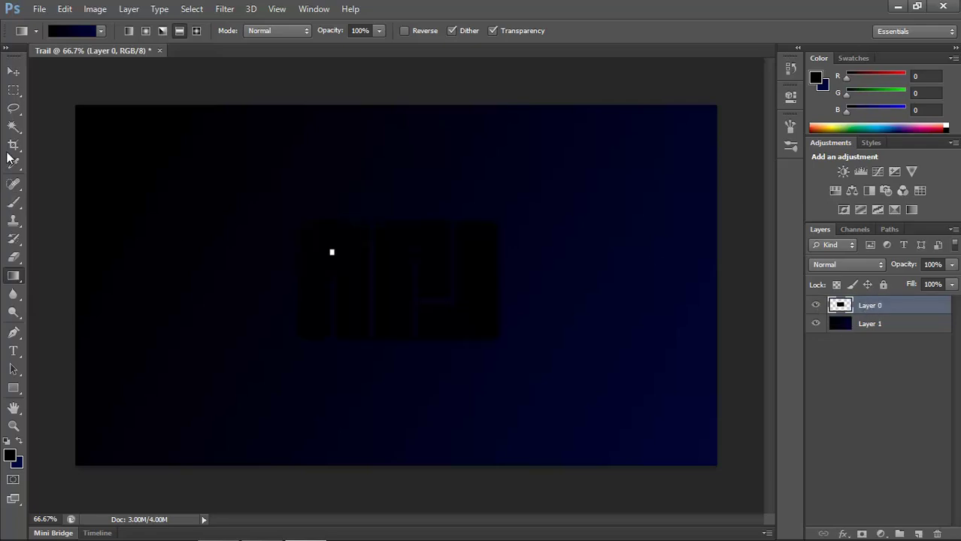
- Delete the small white square inside the first letter on Layer 0, and select the transparent area around the letters
click(13, 126)
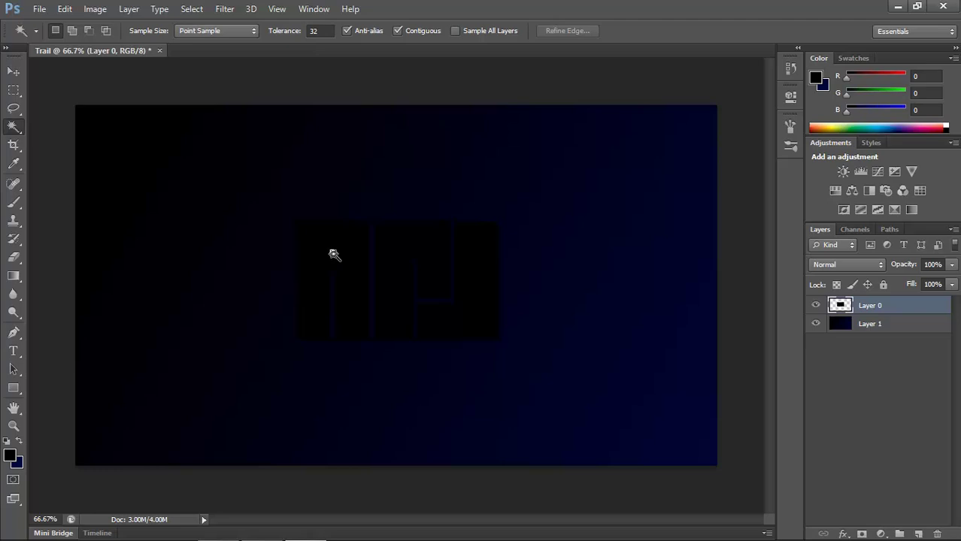
click(331, 252)
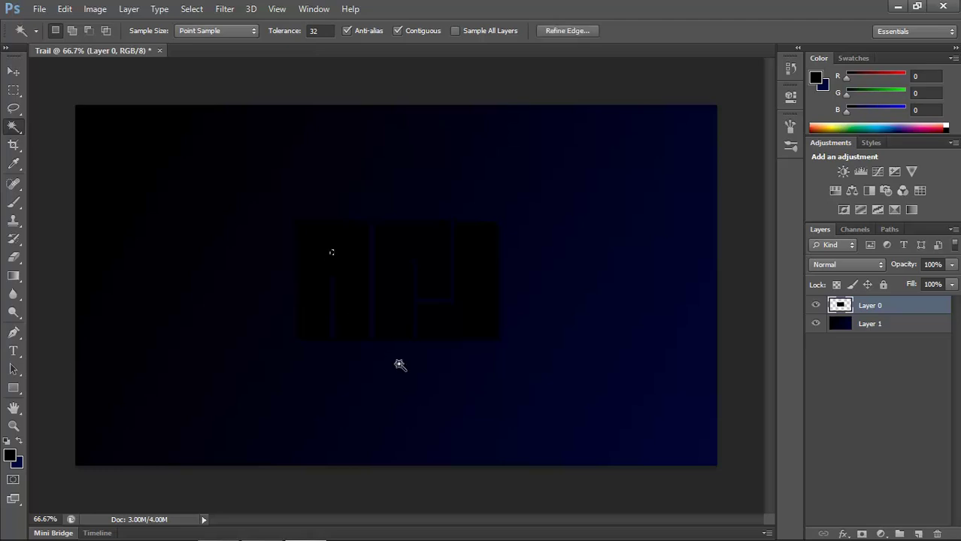
click(652, 339)
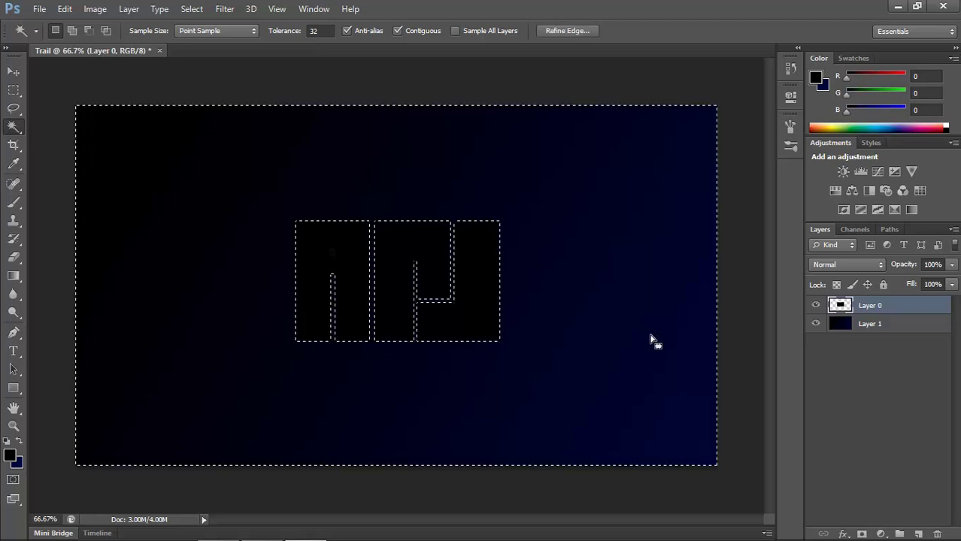
- Clear the selection and open the blending options of Layer 0
click(653, 339)
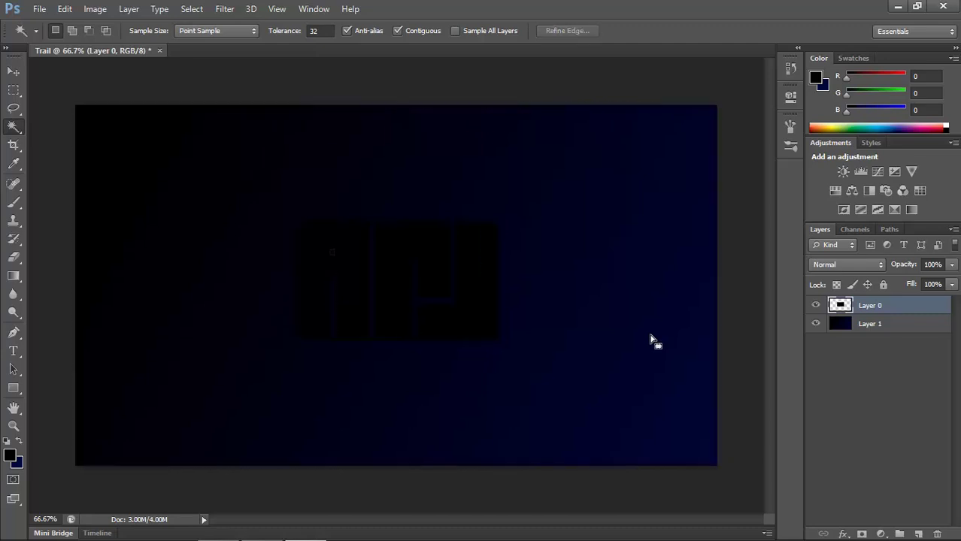
key(Delete)
key(ctrl+d)
right_click(870, 305)
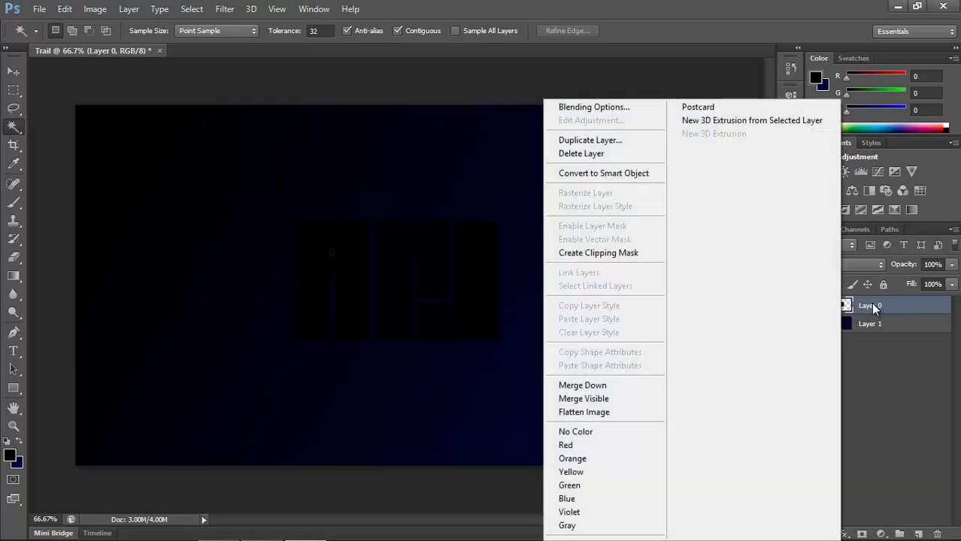
click(611, 106)
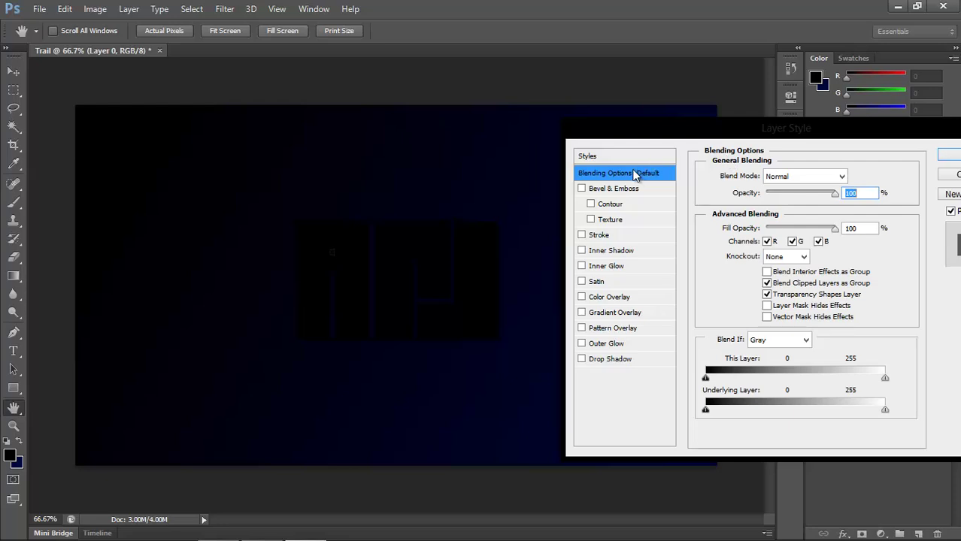
- Add an outer glow to Layer 0 in blue #1800ff with a size of 38 px
click(600, 350)
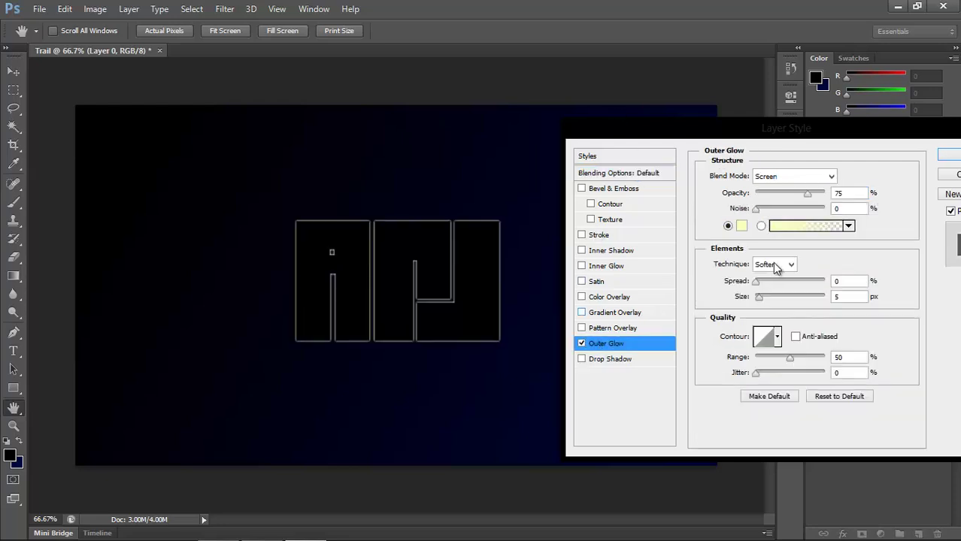
click(741, 227)
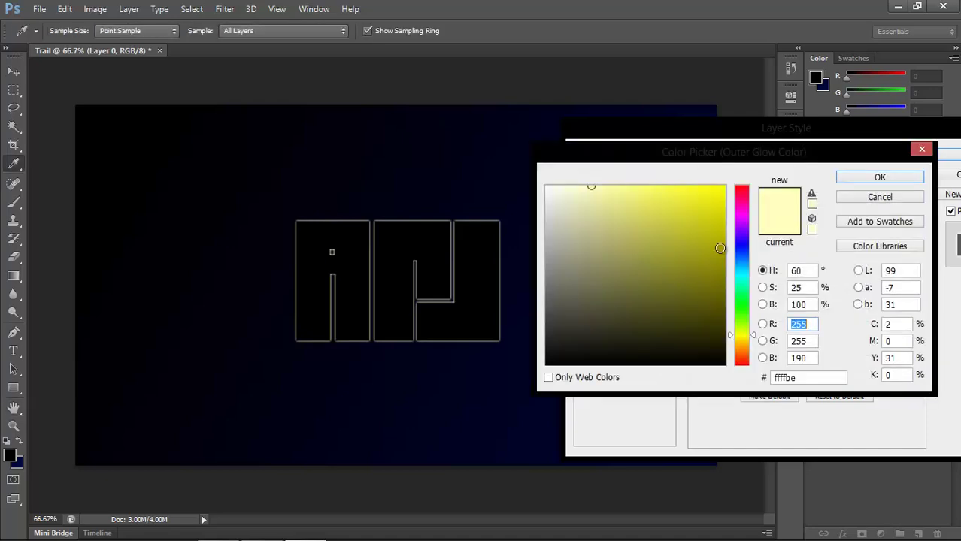
click(738, 242)
drag(707, 244, 729, 183)
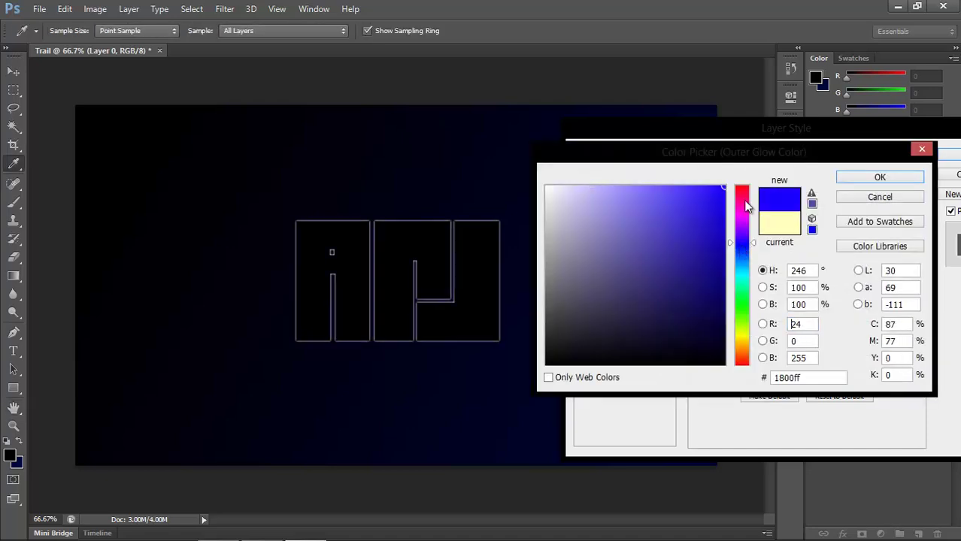
click(881, 176)
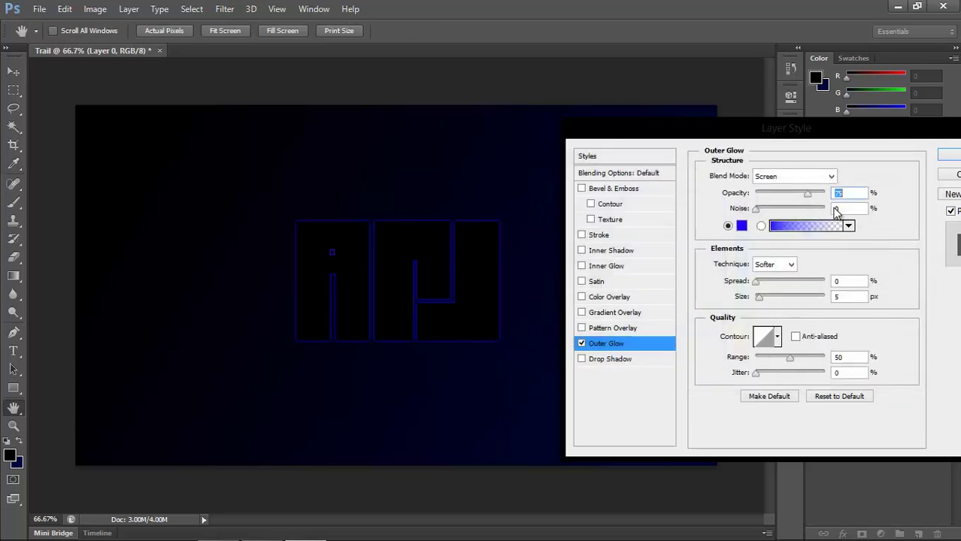
drag(759, 299, 762, 297)
click(756, 282)
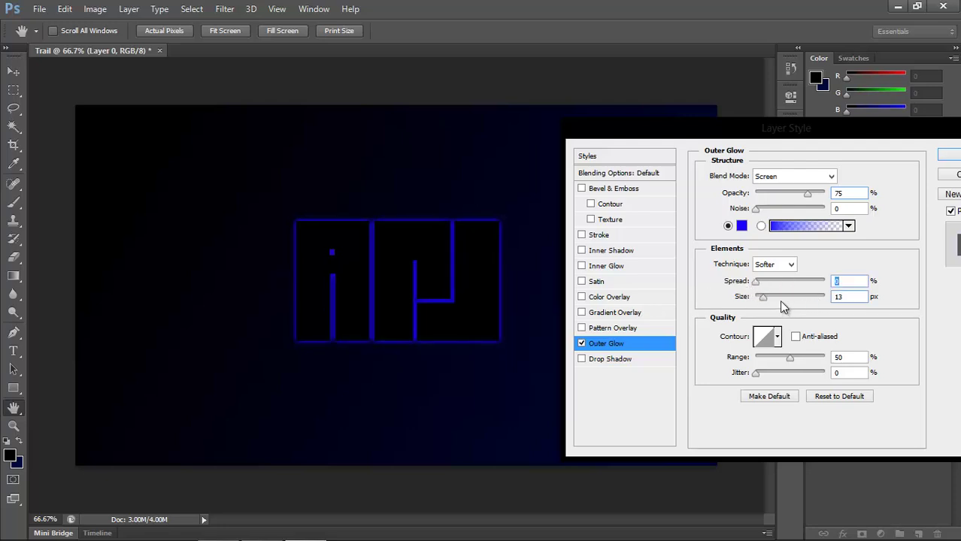
mouse_move(765, 299)
mouse_down()
mouse_move(790, 299)
mouse_move(779, 299)
mouse_up()
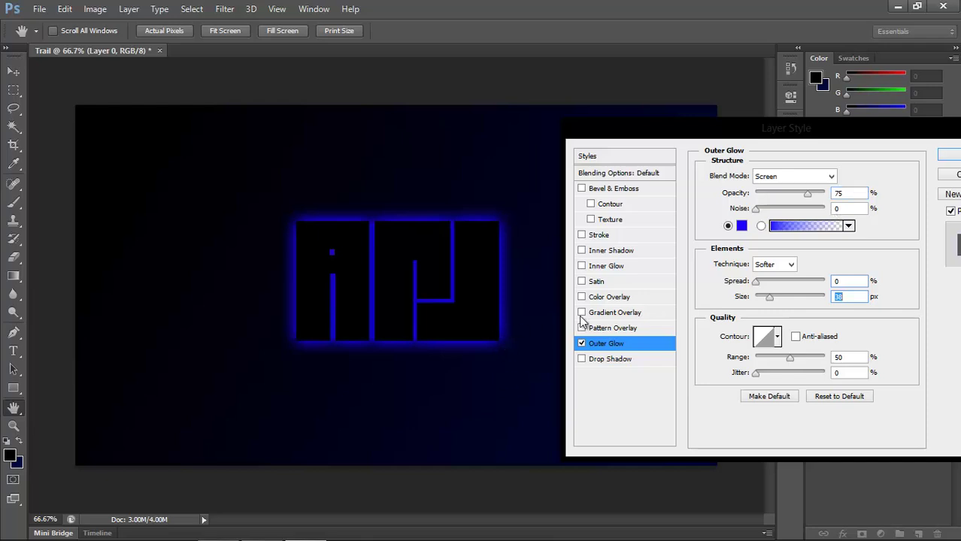
- Add an inner glow in cyan #00fffc with a size of about 7 px, and apply the layer style
click(602, 266)
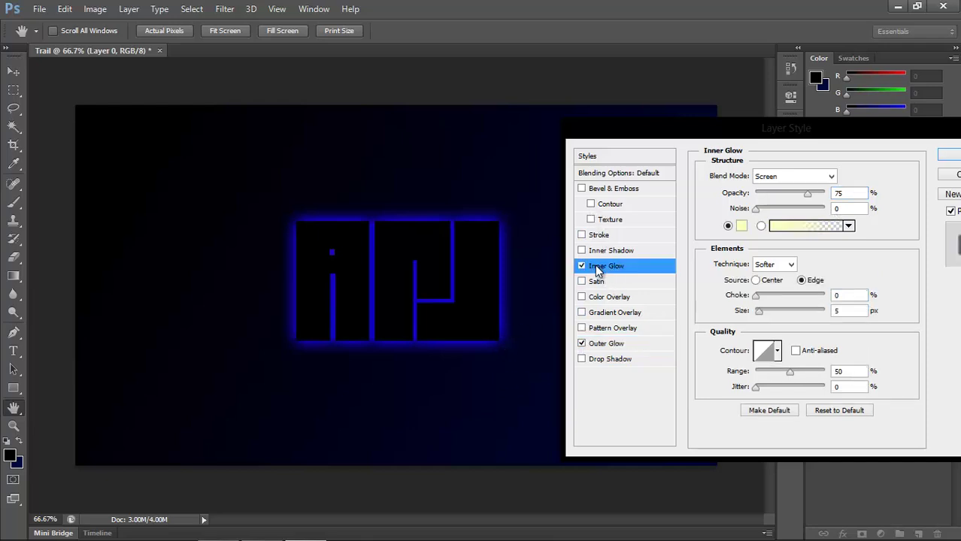
click(742, 226)
drag(743, 253, 741, 276)
text(0)
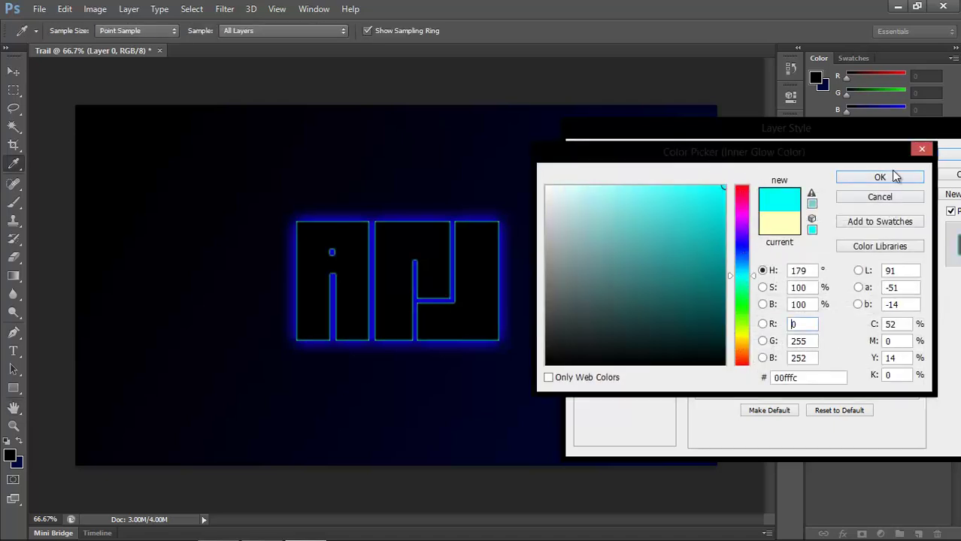
click(880, 178)
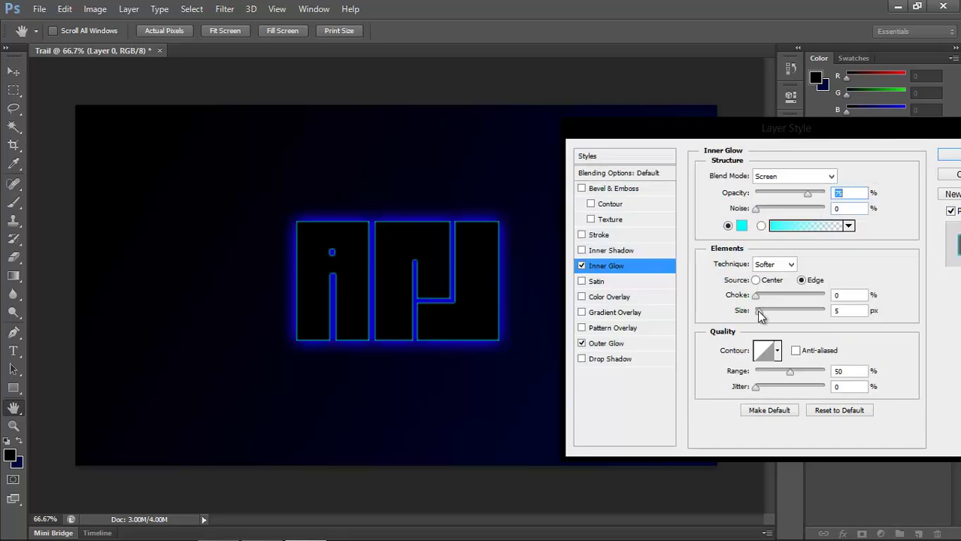
mouse_move(759, 314)
mouse_down()
mouse_move(768, 312)
mouse_move(761, 314)
mouse_up()
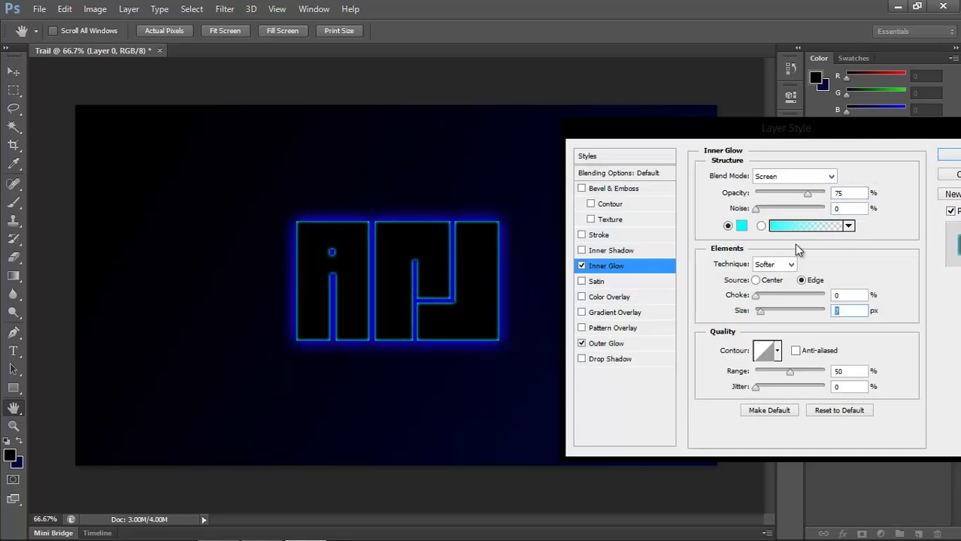
click(947, 155)
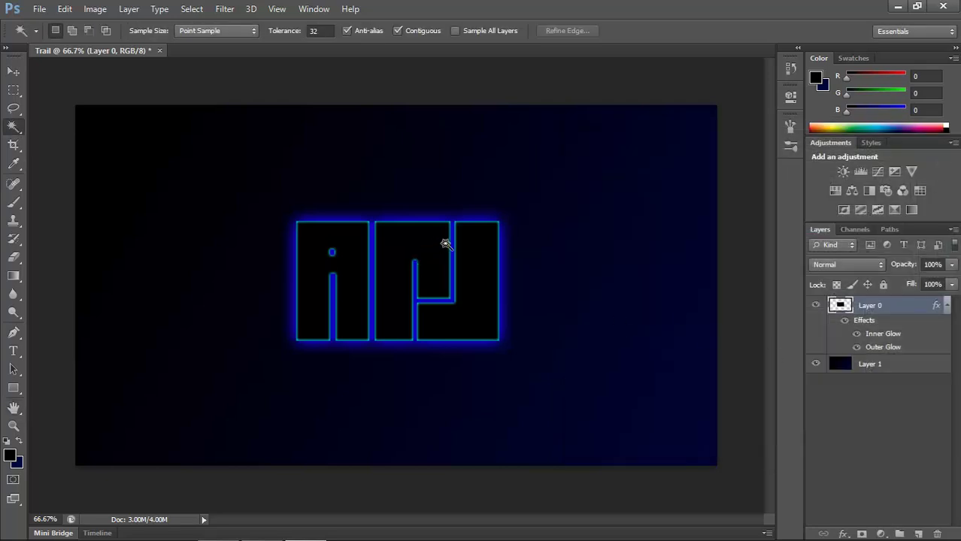
- Create a new empty layer and place it above Layer 0
click(857, 367)
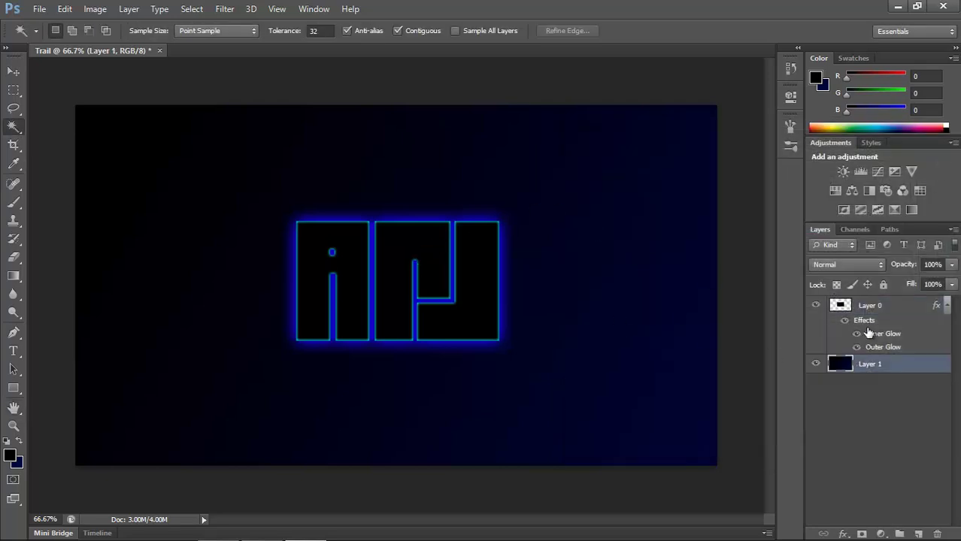
click(878, 307)
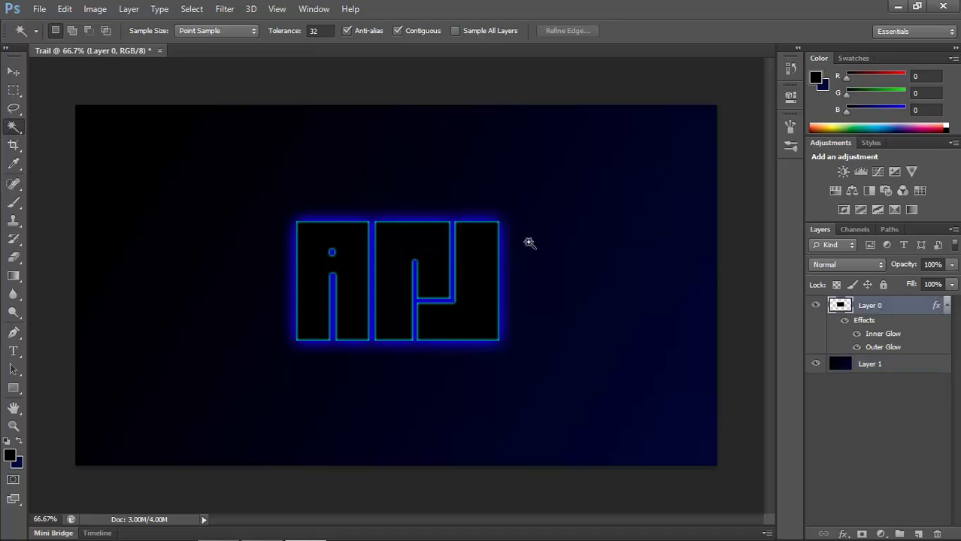
click(893, 371)
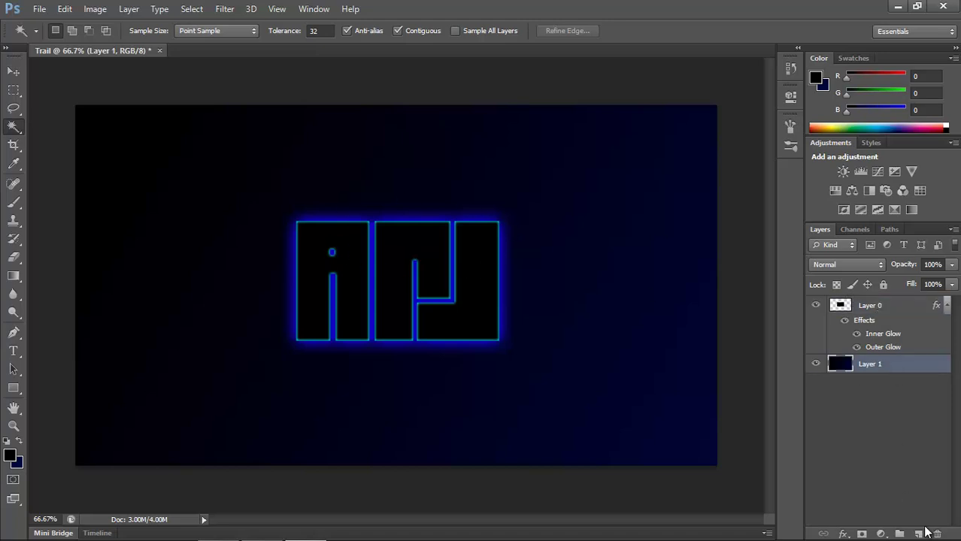
click(918, 534)
drag(837, 364, 874, 315)
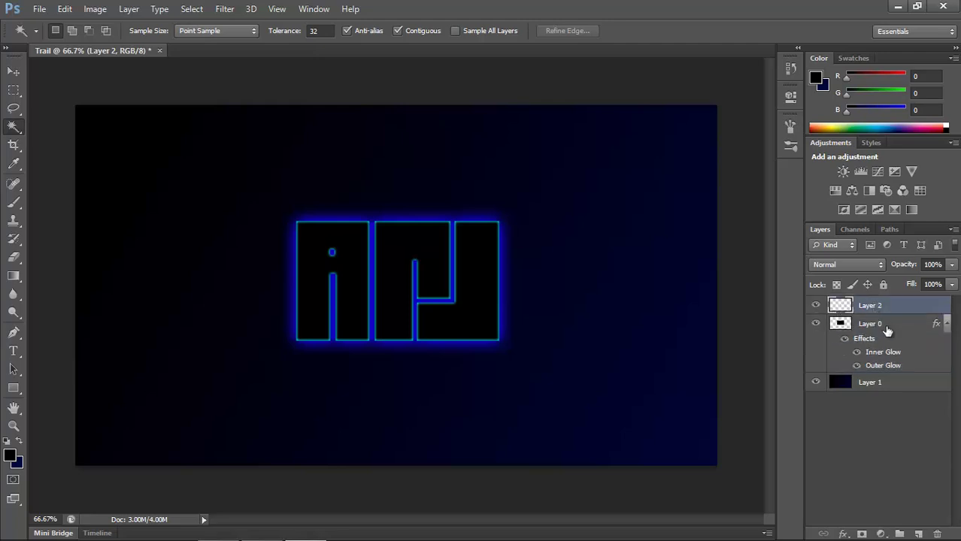
- Choose the Brush tool with the wide jagged 745 px brush preset and reduce its size to 484 px
click(859, 330)
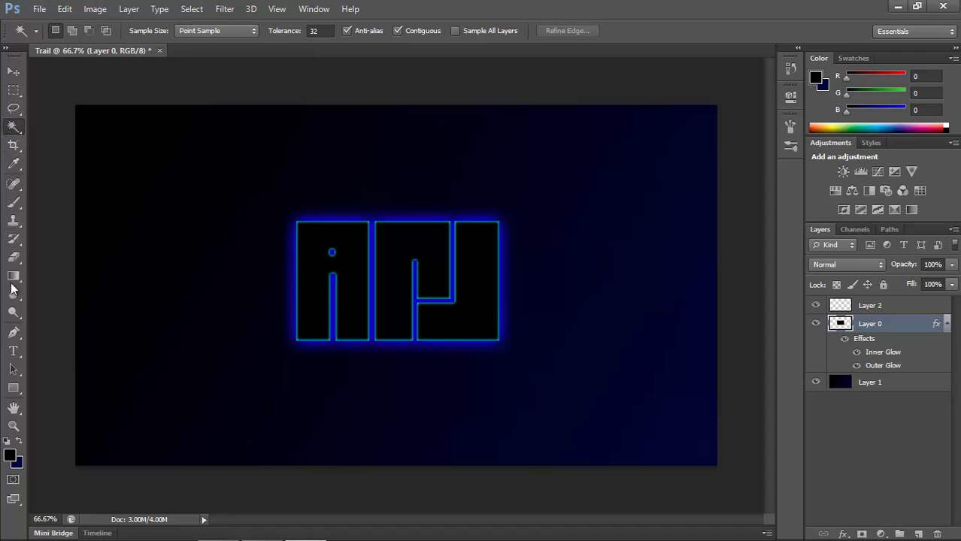
click(17, 201)
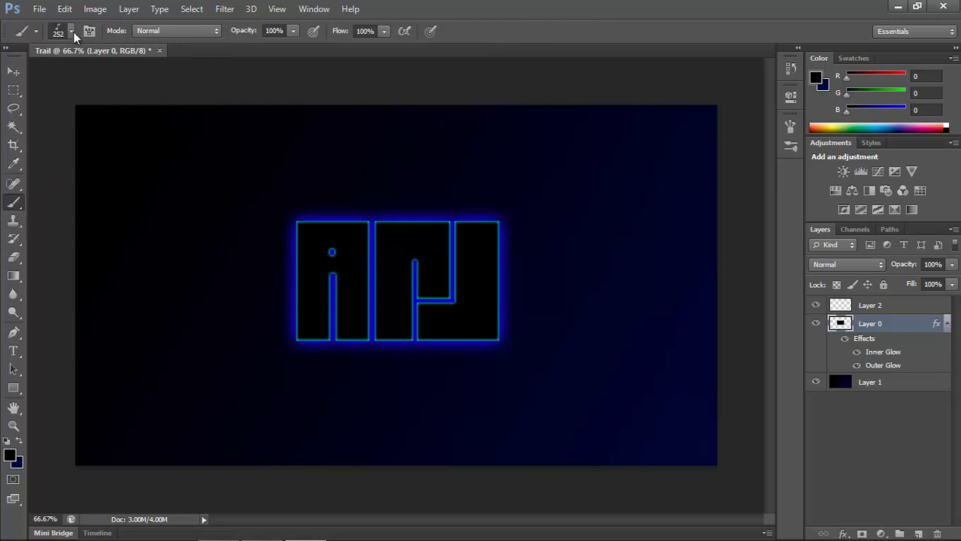
click(71, 31)
mouse_move(163, 141)
mouse_down()
mouse_move(152, 226)
mouse_move(161, 181)
mouse_up()
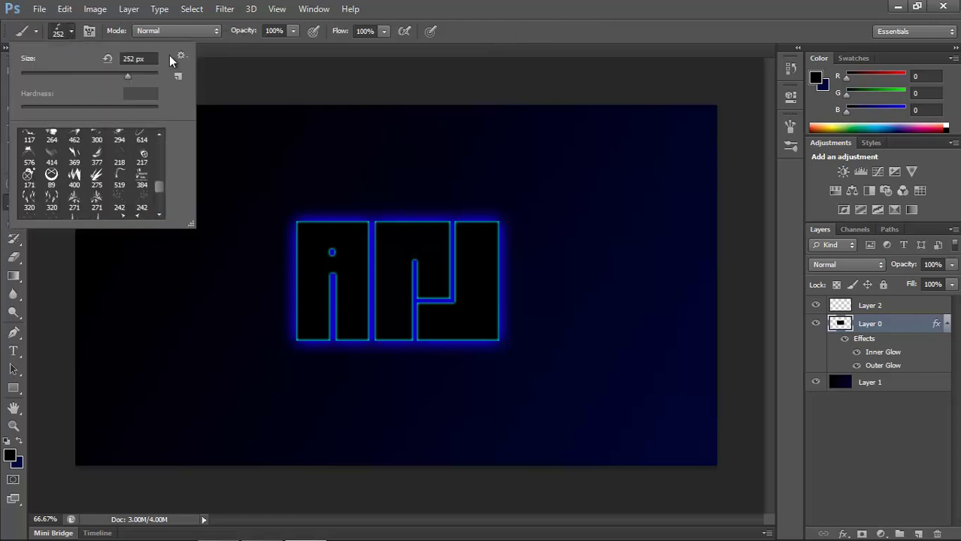
click(181, 56)
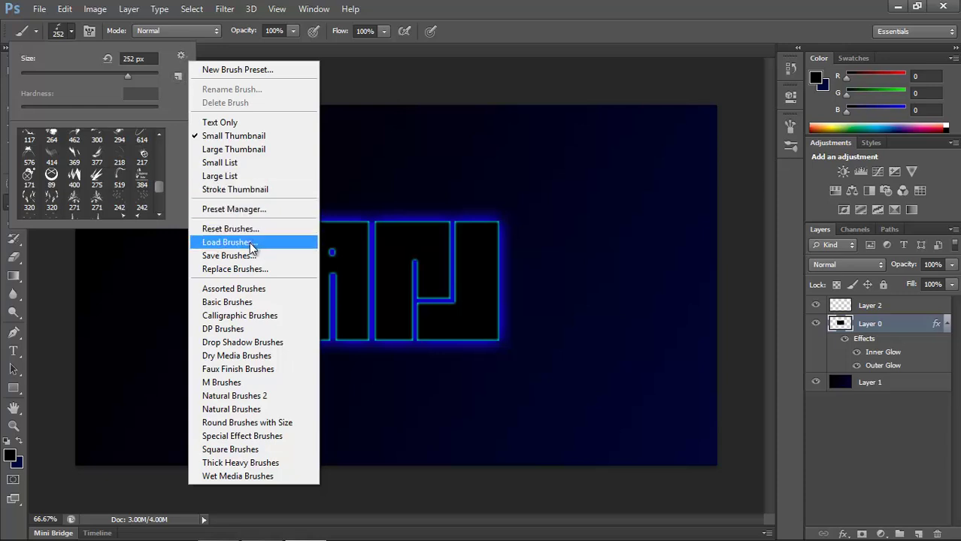
click(168, 154)
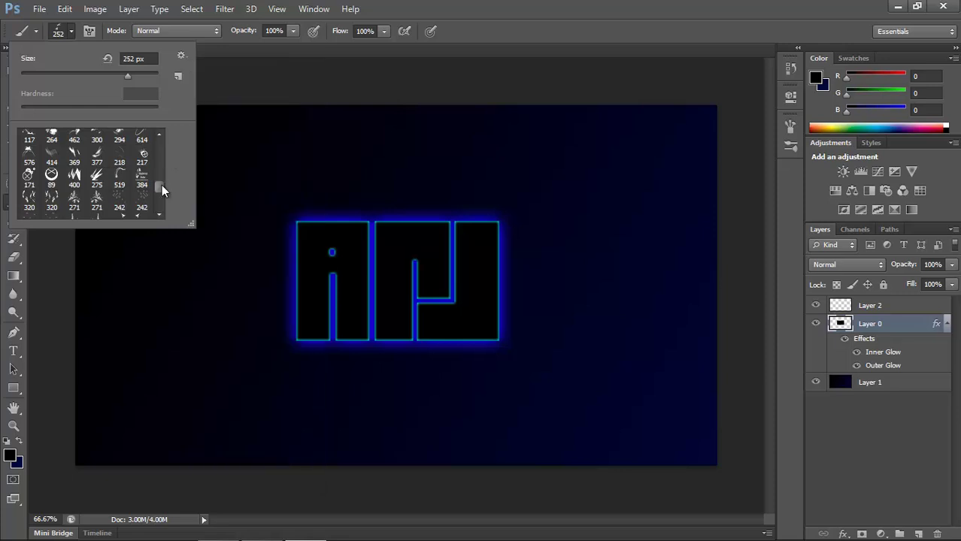
drag(162, 187, 162, 202)
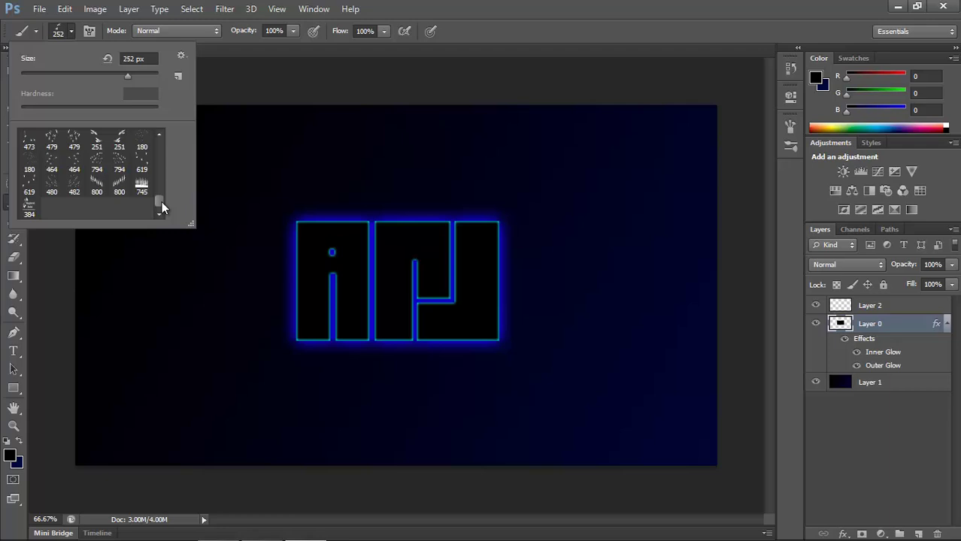
click(141, 187)
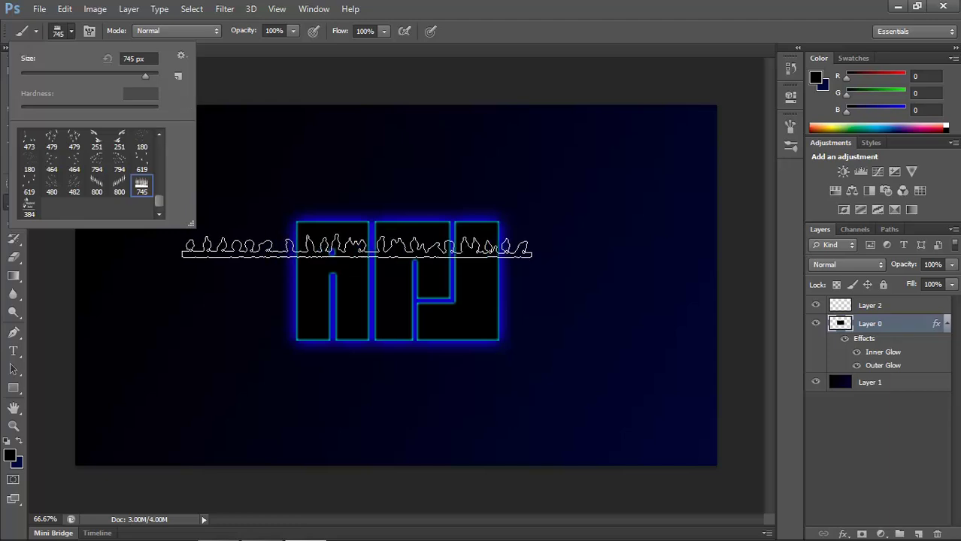
drag(146, 73, 139, 74)
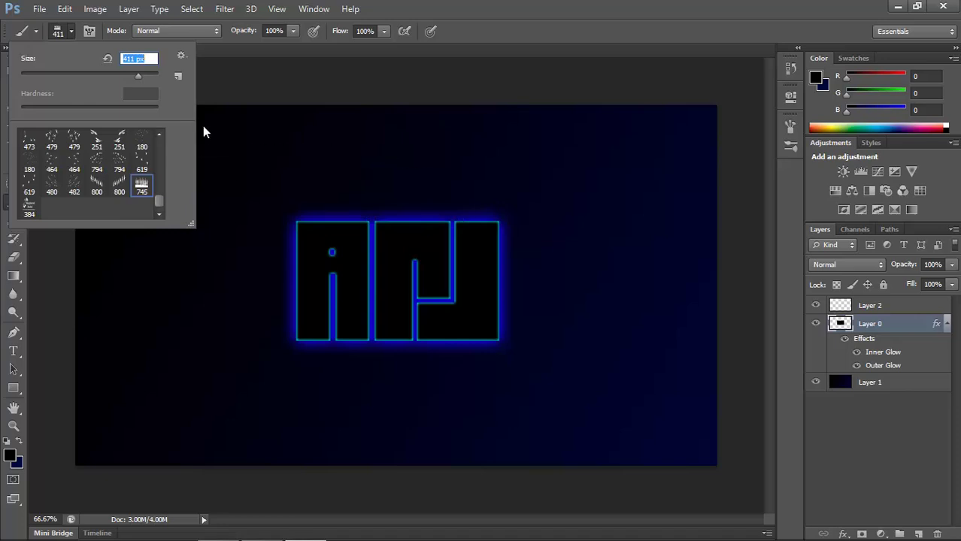
drag(141, 75, 144, 75)
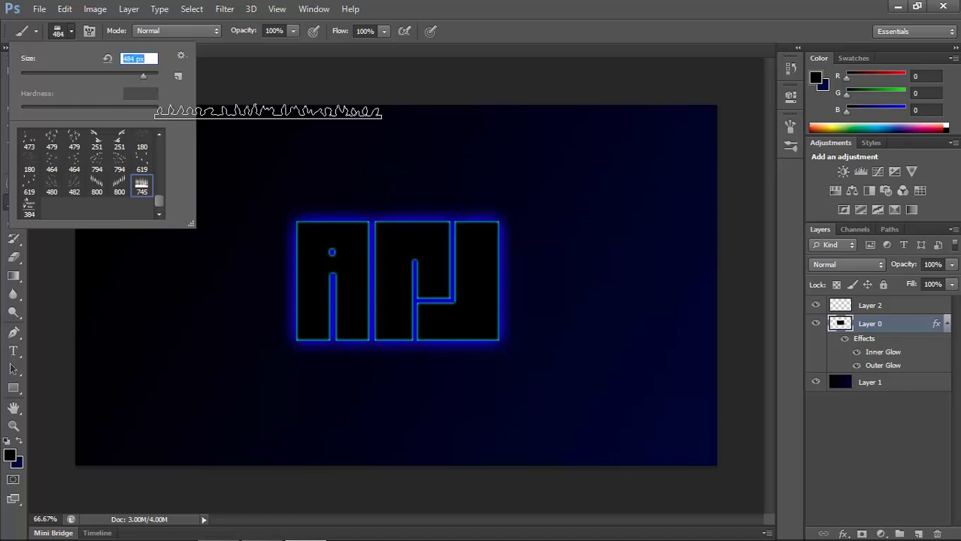
- Select the transparent area around the letters on Layer 0 with the Magic Wand, and make Layer 2 active
click(872, 385)
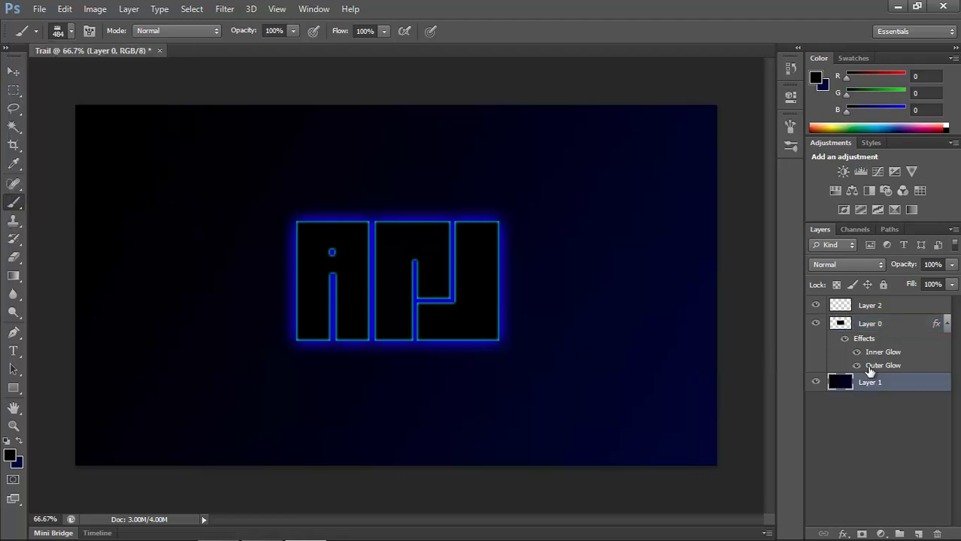
click(869, 307)
click(860, 322)
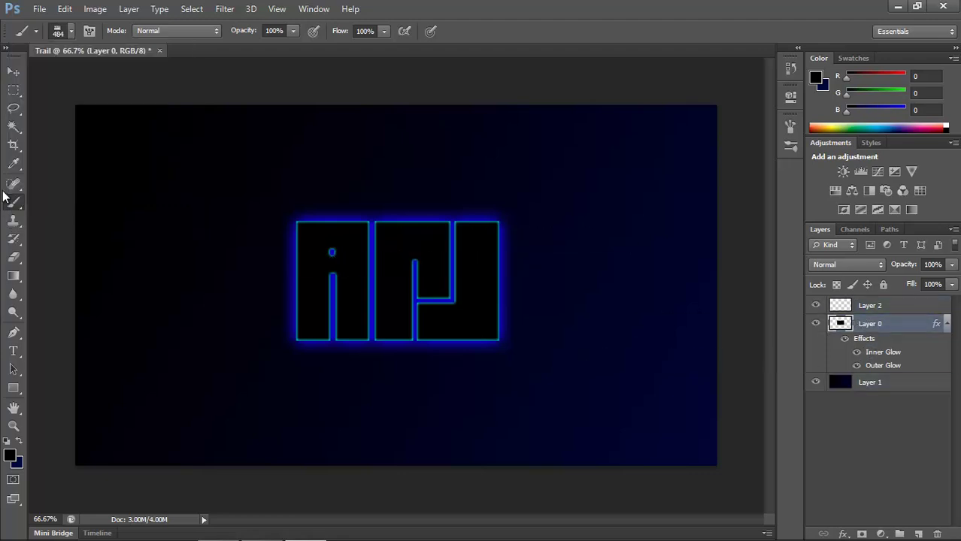
click(14, 127)
click(230, 242)
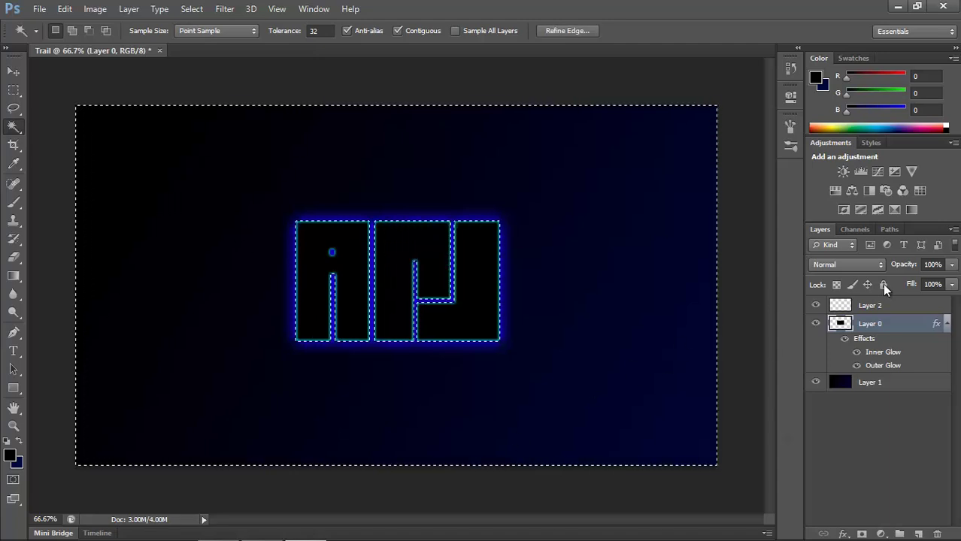
click(869, 307)
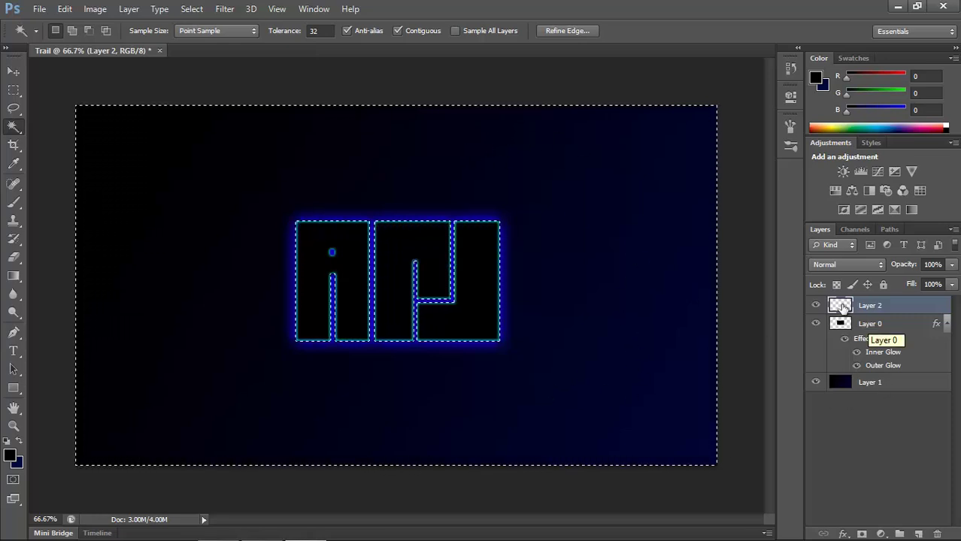
- Return to the Brush tool at a size of 400 px and set the foreground colour to cyan, #00deff
click(13, 218)
click(14, 203)
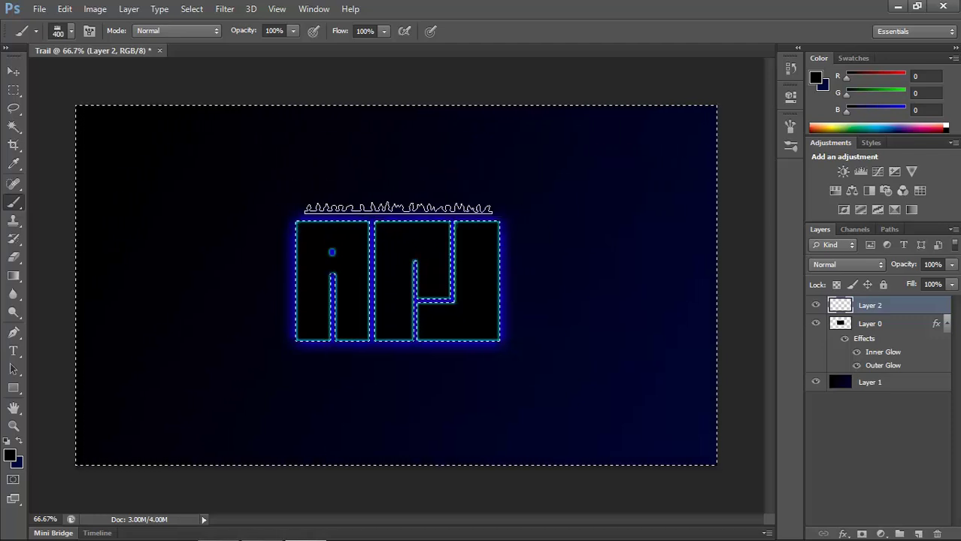
click(11, 455)
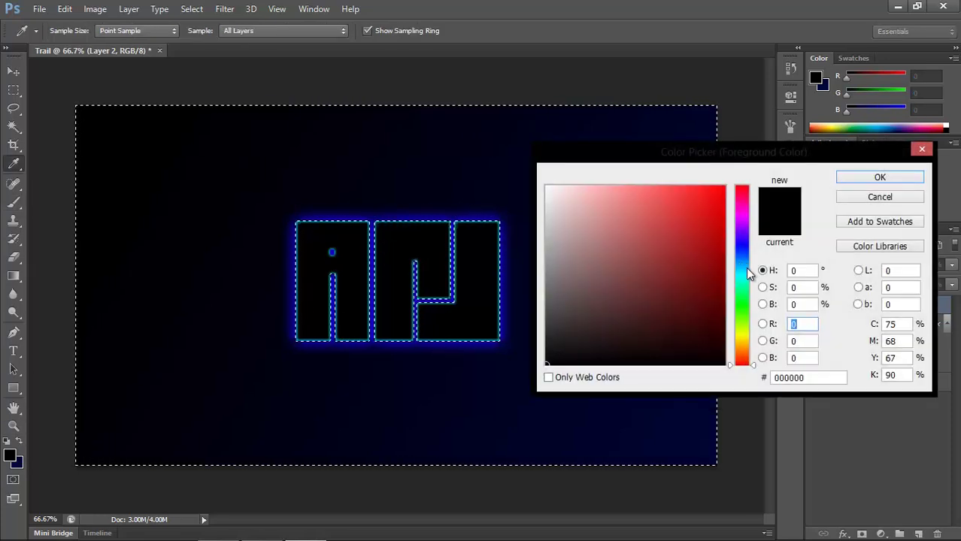
click(748, 271)
drag(693, 245, 782, 182)
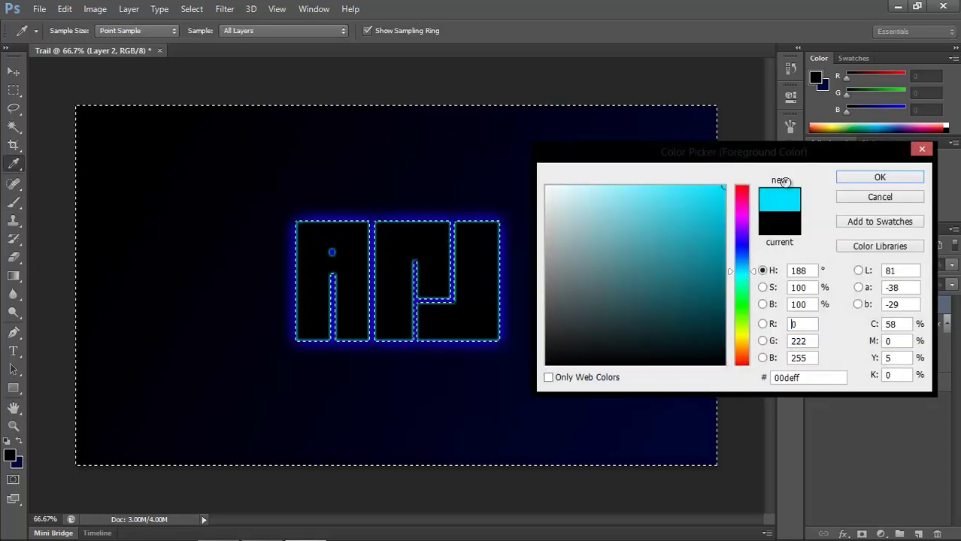
click(847, 179)
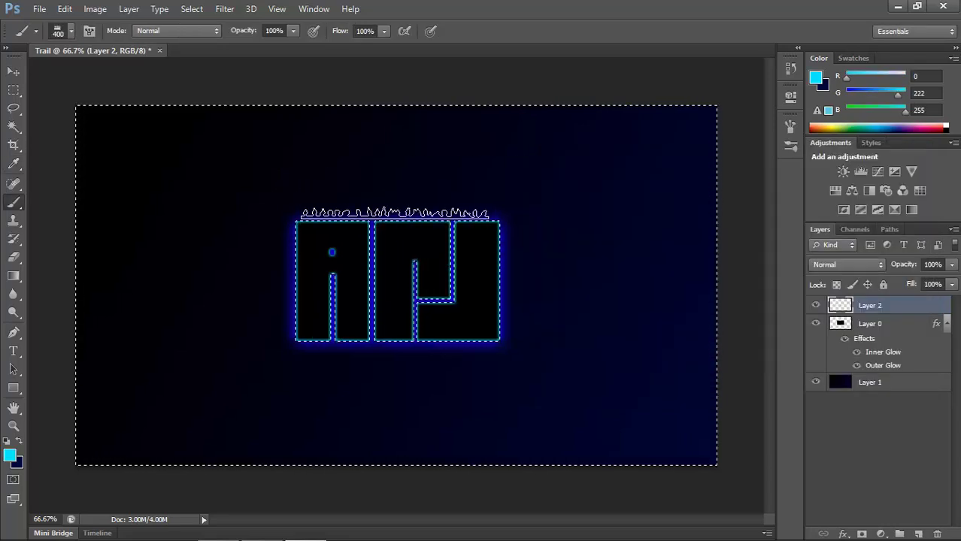
- Try a cyan stamp of the jagged brush along the letters' top edge, and undo it
click(395, 214)
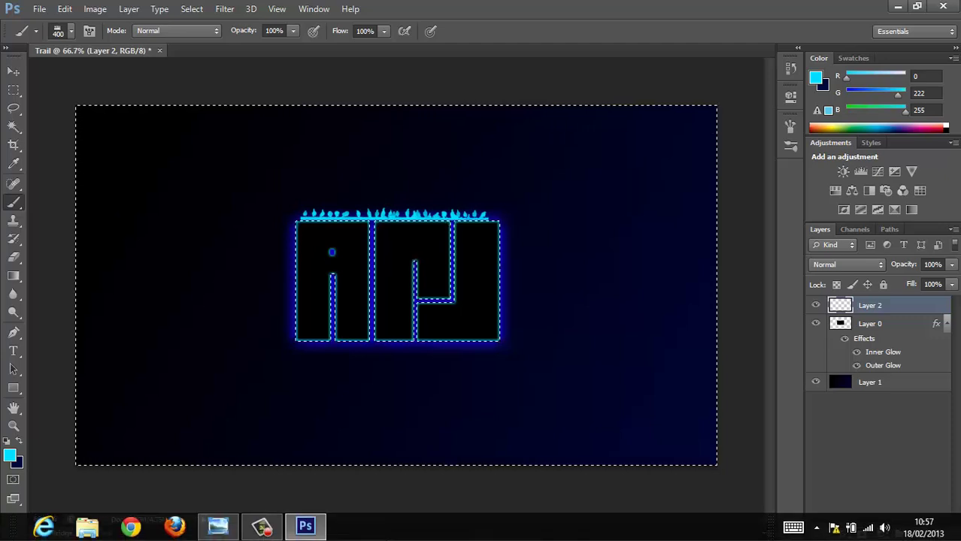
key(ctrl+z)
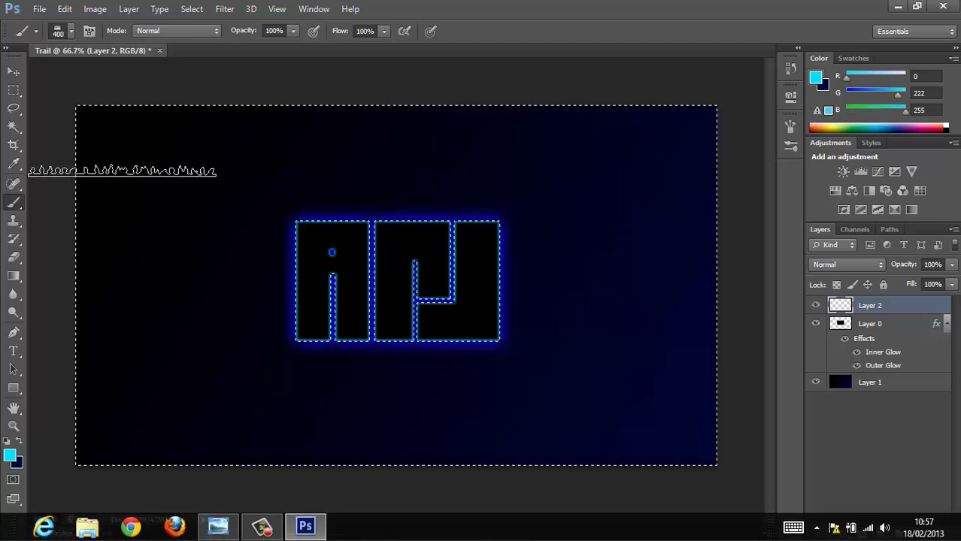
- Choose the 701 px elliptical ring brush preset and stamp it once, centred on the letters
click(70, 31)
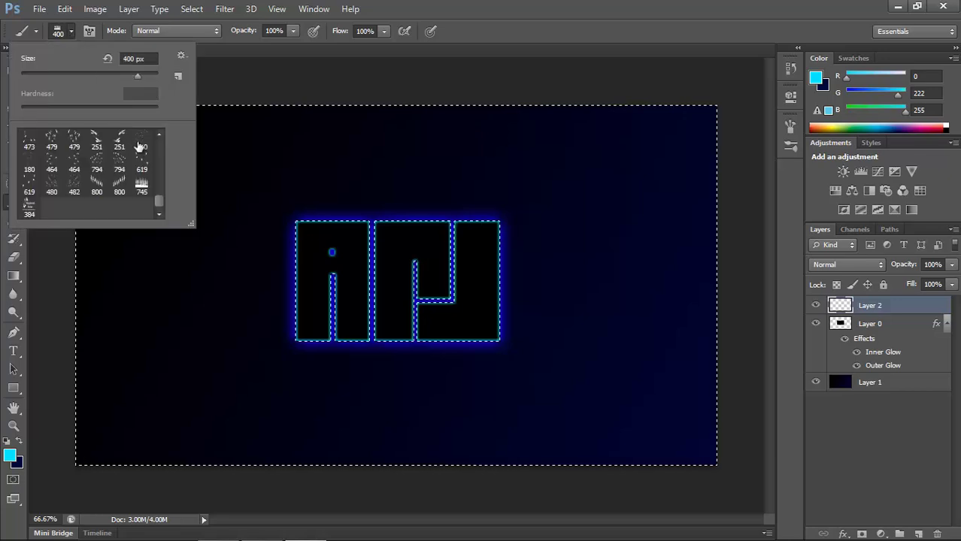
drag(156, 204, 163, 183)
click(119, 184)
click(142, 196)
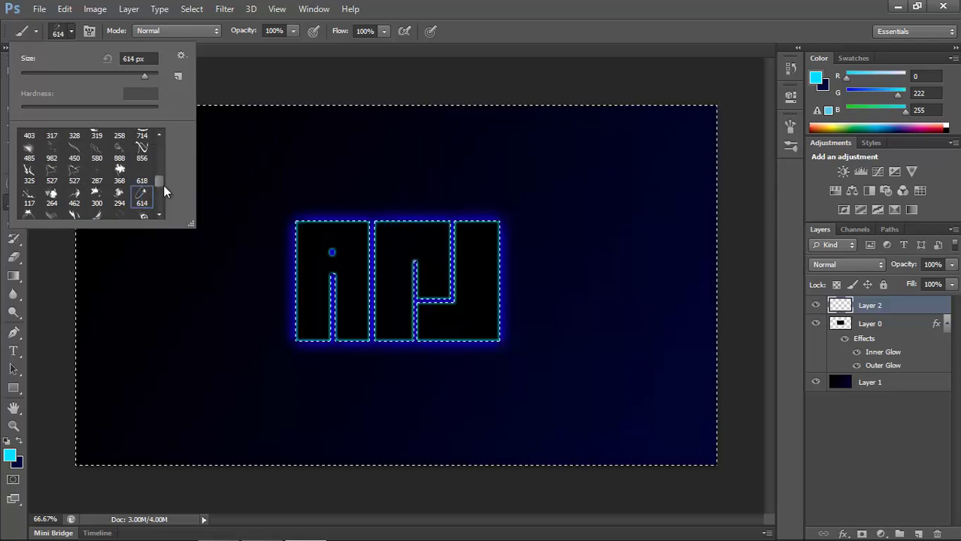
drag(163, 185, 162, 172)
click(96, 155)
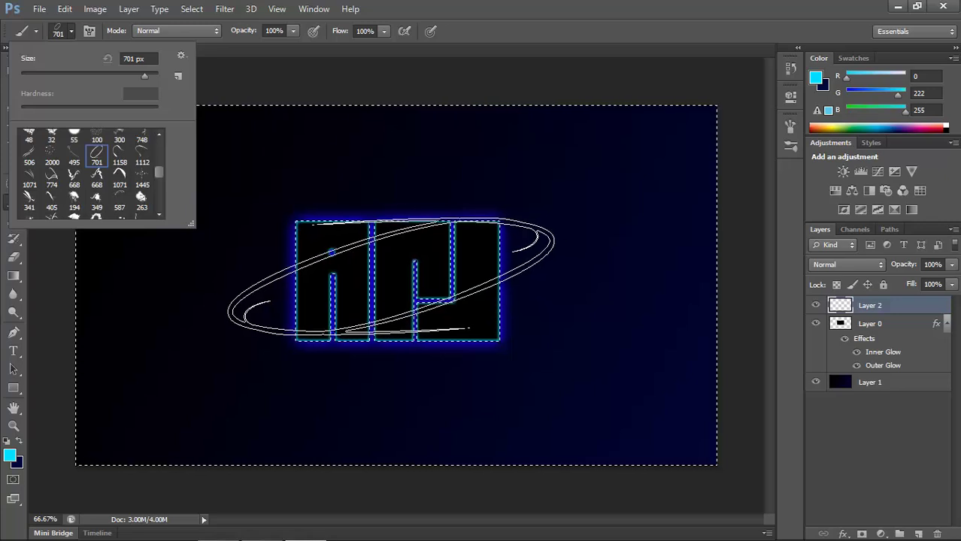
click(391, 277)
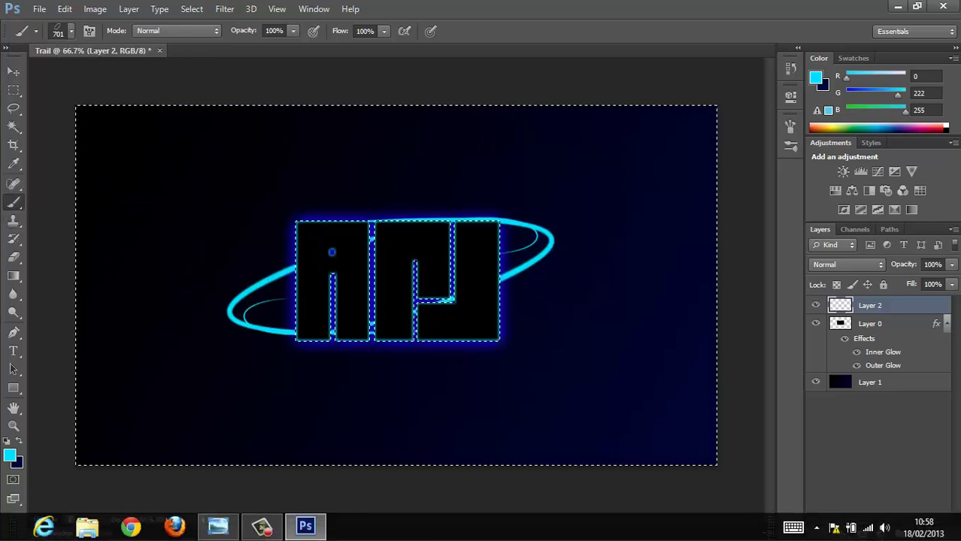
- Stamp the 1071 swoosh brush preset at 825 px to the right of the letters, and again at 929 px rotated 180° to the left
click(69, 33)
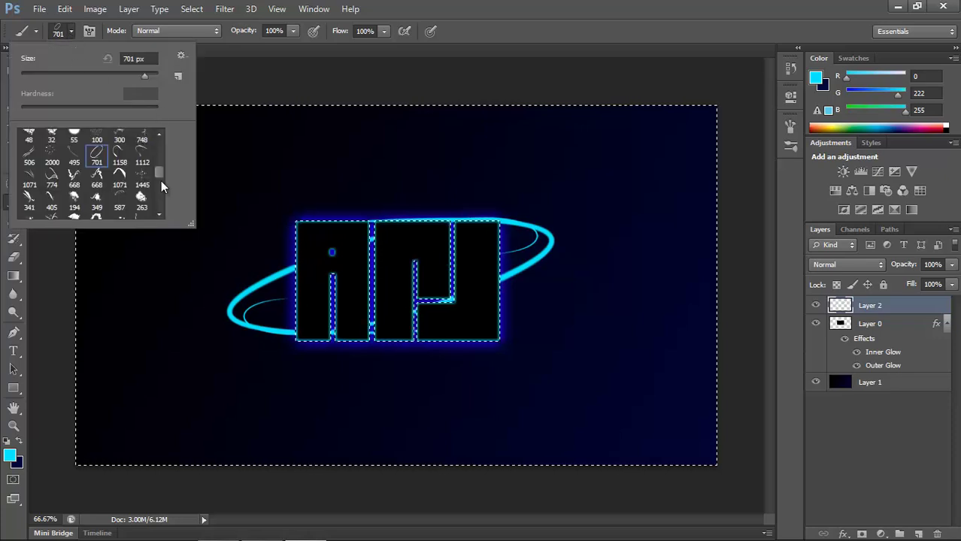
click(120, 180)
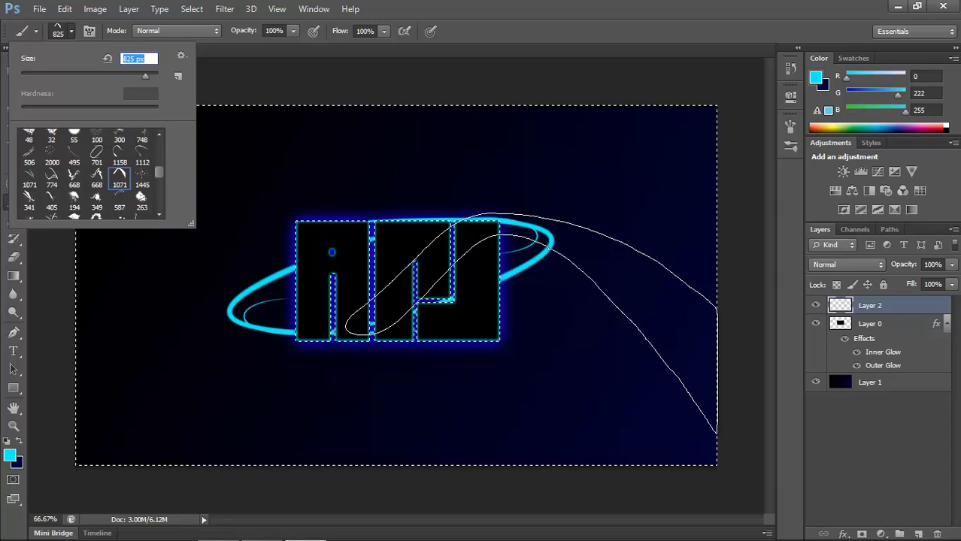
click(530, 325)
key(F5)
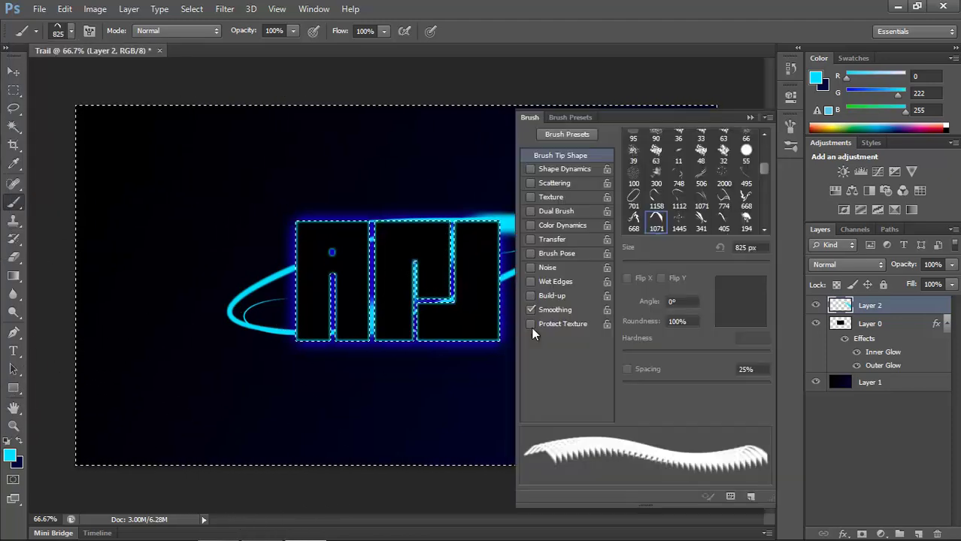
click(396, 285)
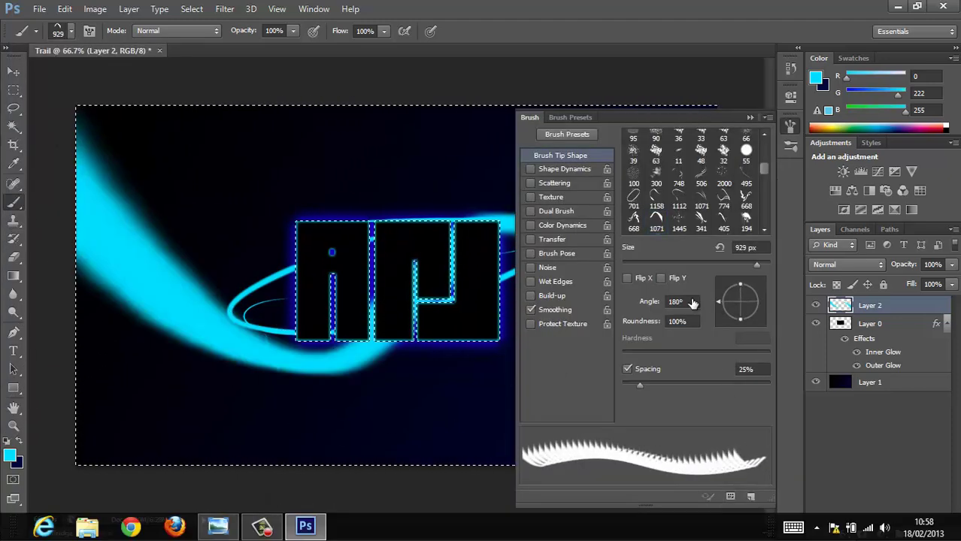
key(F5)
- Choose the second 527 px scribbled-lines brush preset and stamp it off the letters' lower-left corner
click(70, 31)
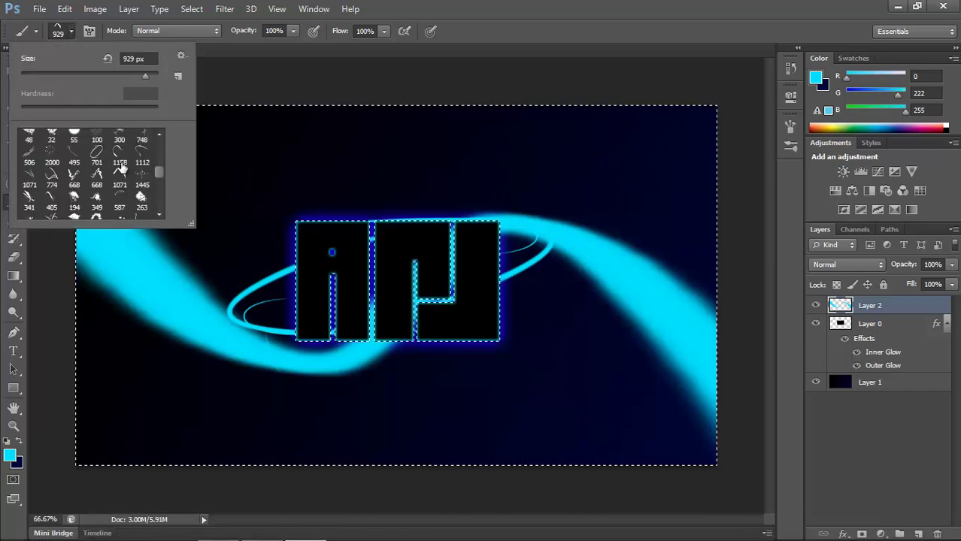
click(49, 201)
key(Return)
click(71, 32)
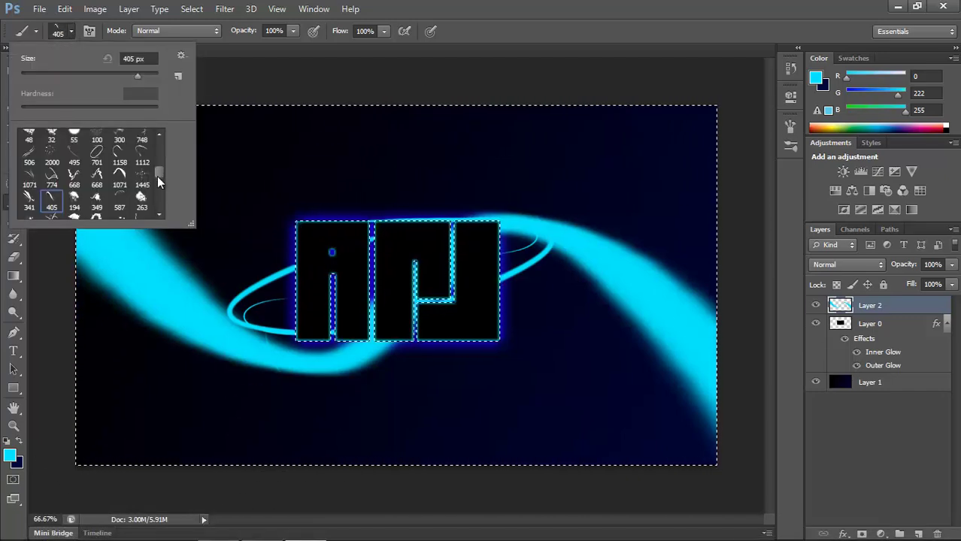
scroll(157, 177, down, 1)
click(119, 161)
click(51, 203)
click(278, 350)
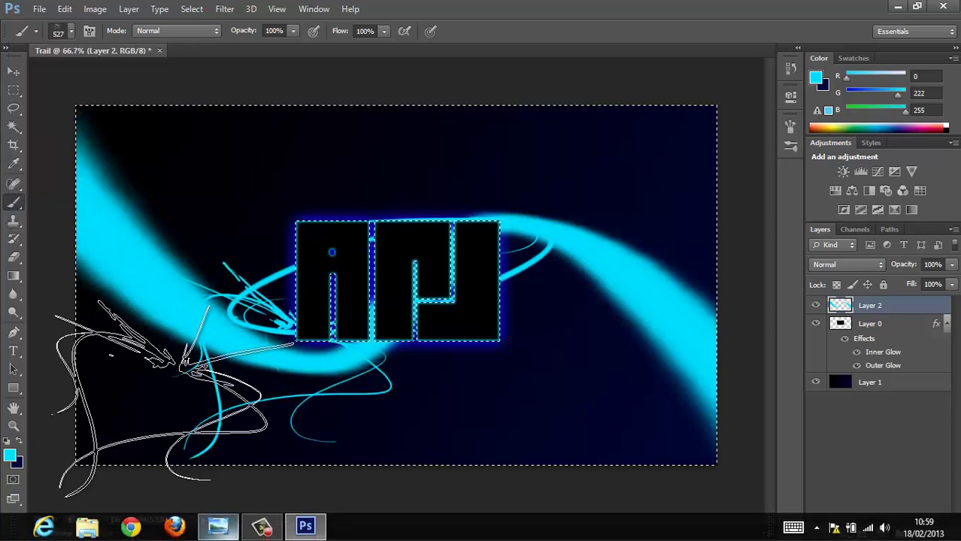
- Turn the scribbled-lines brush upside down, reduce it to 500 px and stamp it off the letters' upper-right corner
click(72, 31)
key(F5)
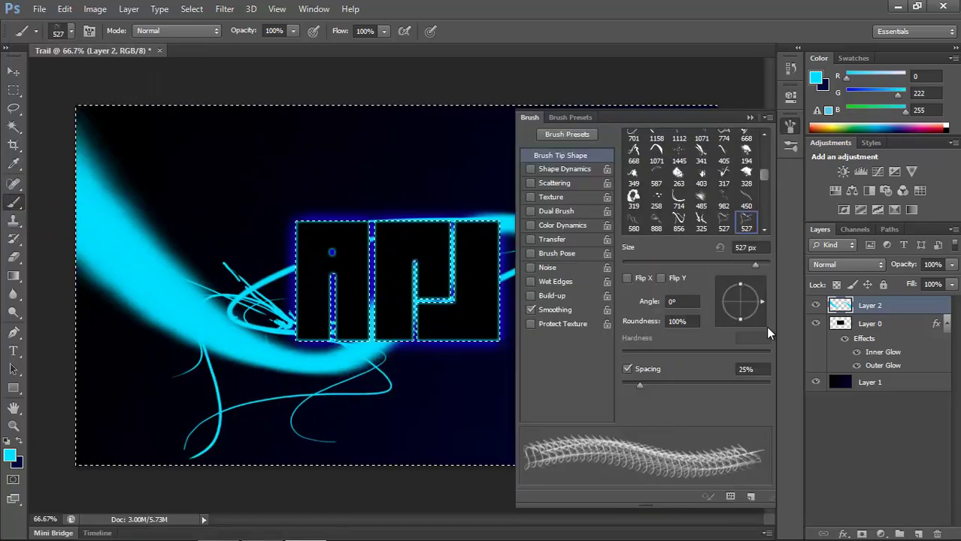
key(F5)
click(572, 278)
- Stamp the 325 px feathery streak brush preset above the letters' upper-left corner
click(72, 31)
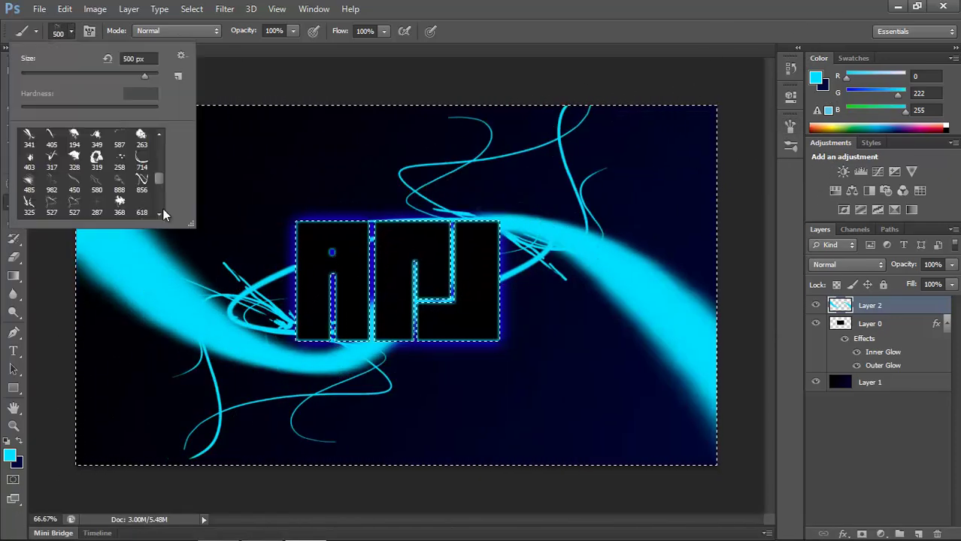
click(29, 203)
click(298, 214)
- Stamp the 287 px cross-flare brush on the letters' lower-right corner and the 888 px smoke brush to the right of it
click(71, 31)
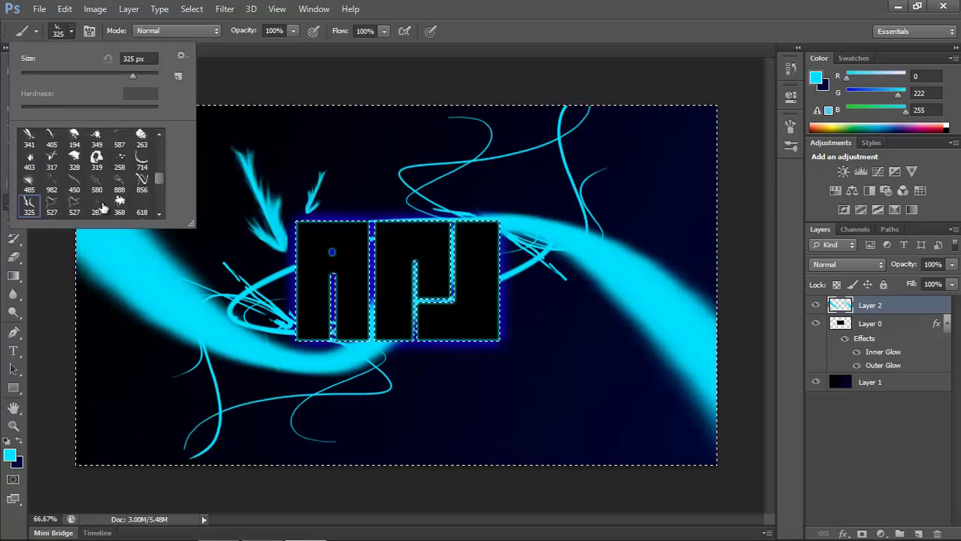
double_click(97, 203)
click(71, 31)
click(169, 174)
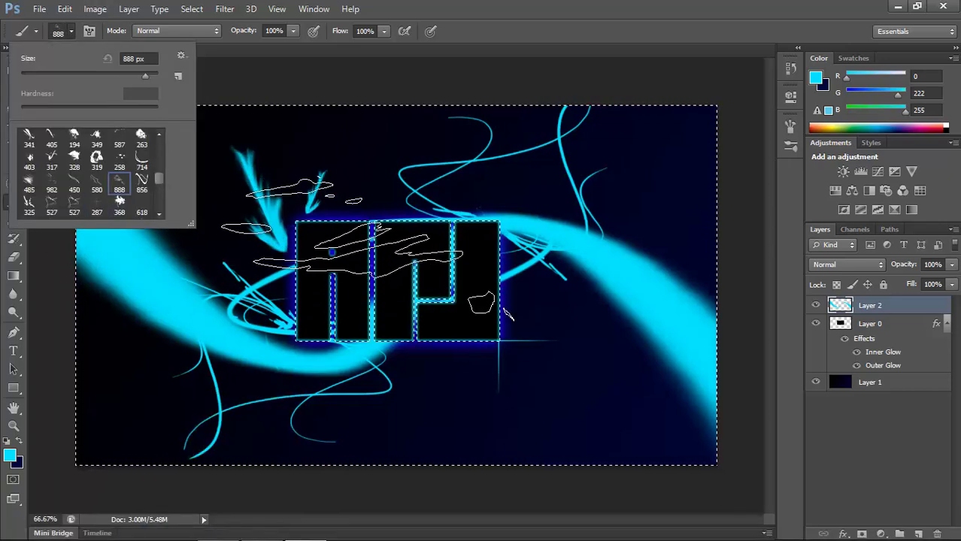
click(600, 352)
- Stamp the 117 px splatter brush and the 369 px flame-like brush above the first letter's top edge
click(72, 31)
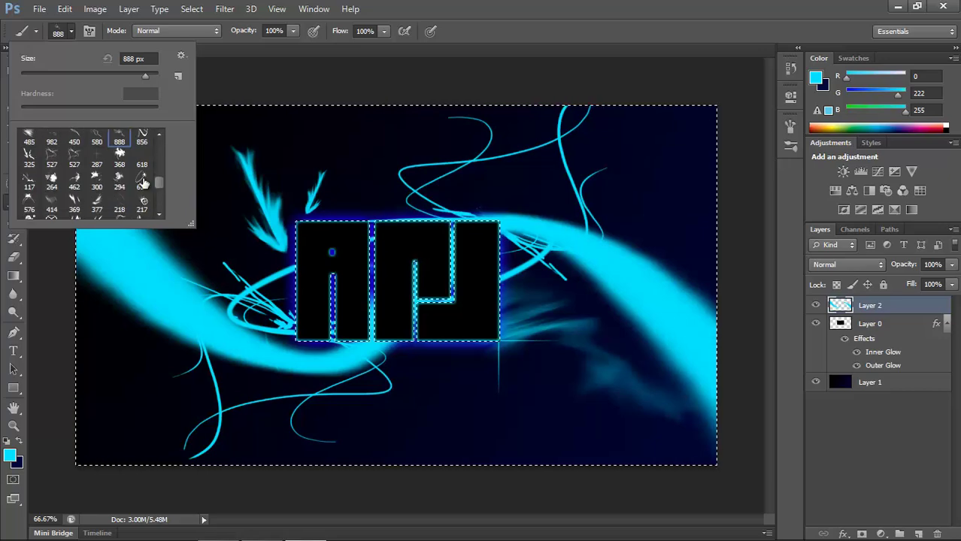
click(28, 180)
click(339, 498)
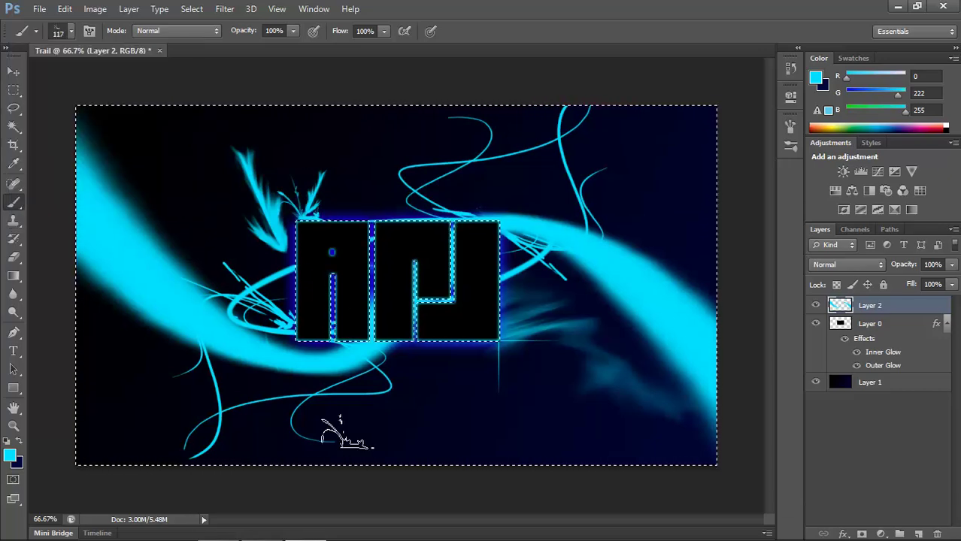
click(71, 30)
click(74, 202)
click(319, 168)
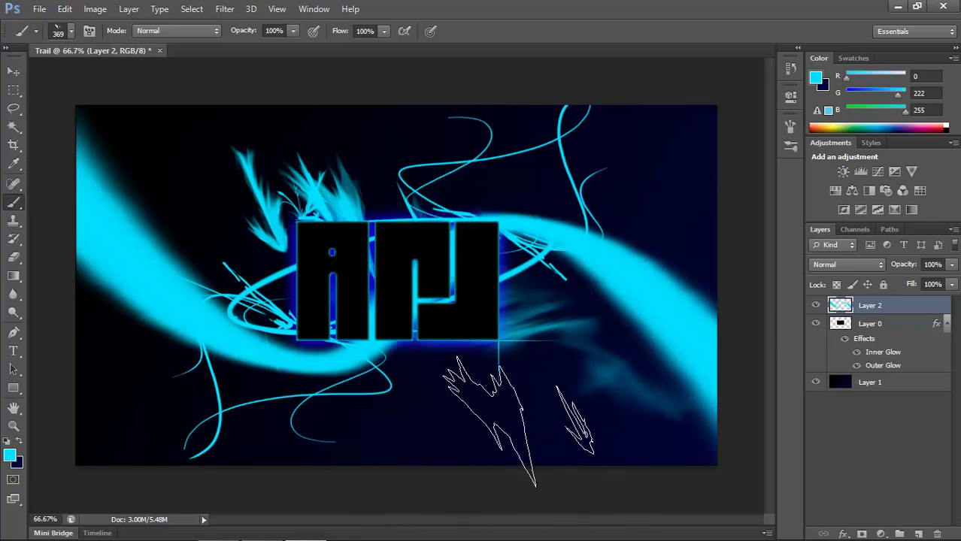
- Add an Outer Glow in saturated blue to Layer 2
right_click(862, 307)
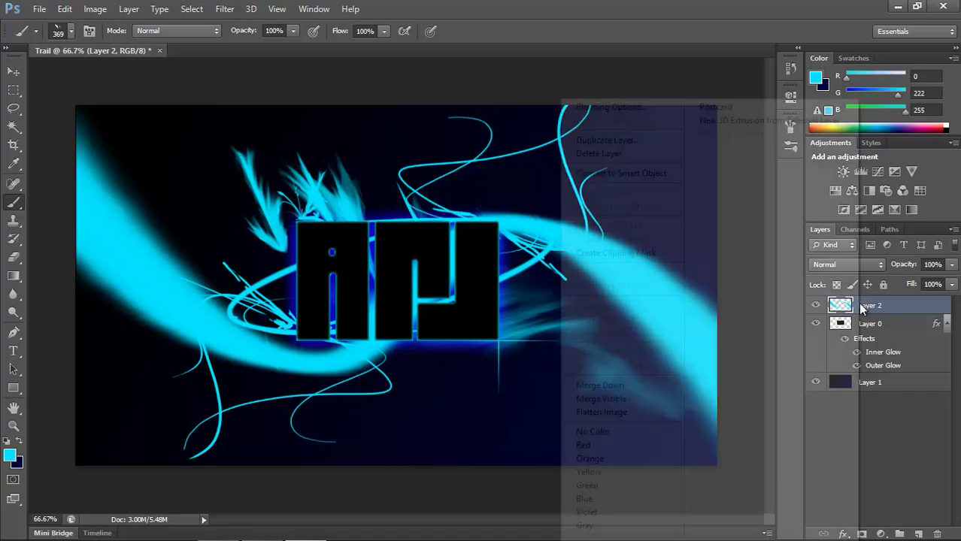
click(637, 107)
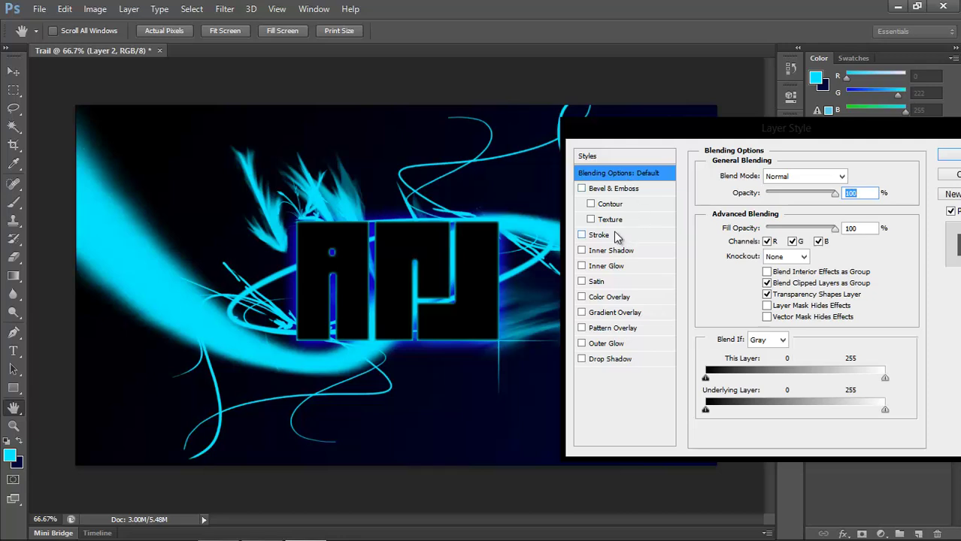
click(599, 346)
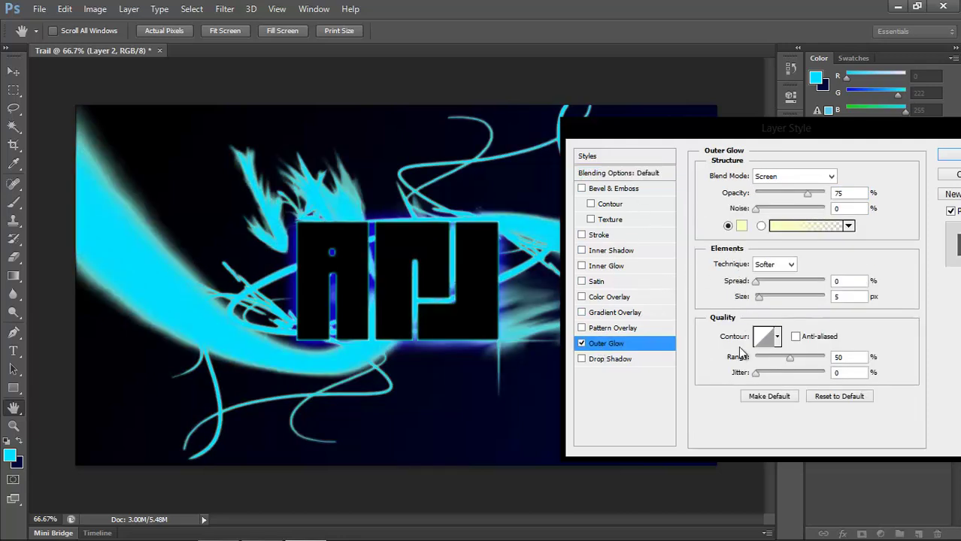
click(743, 229)
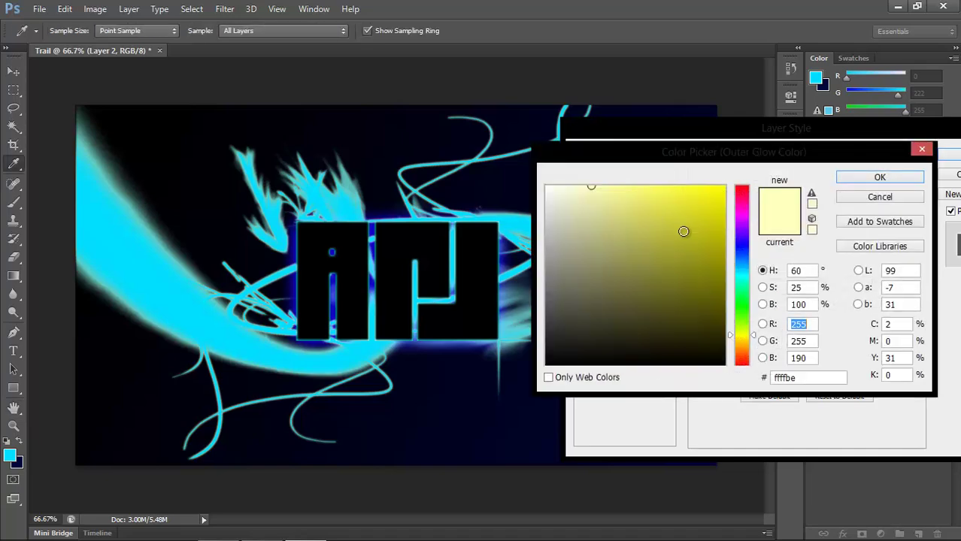
click(737, 247)
drag(710, 192, 725, 186)
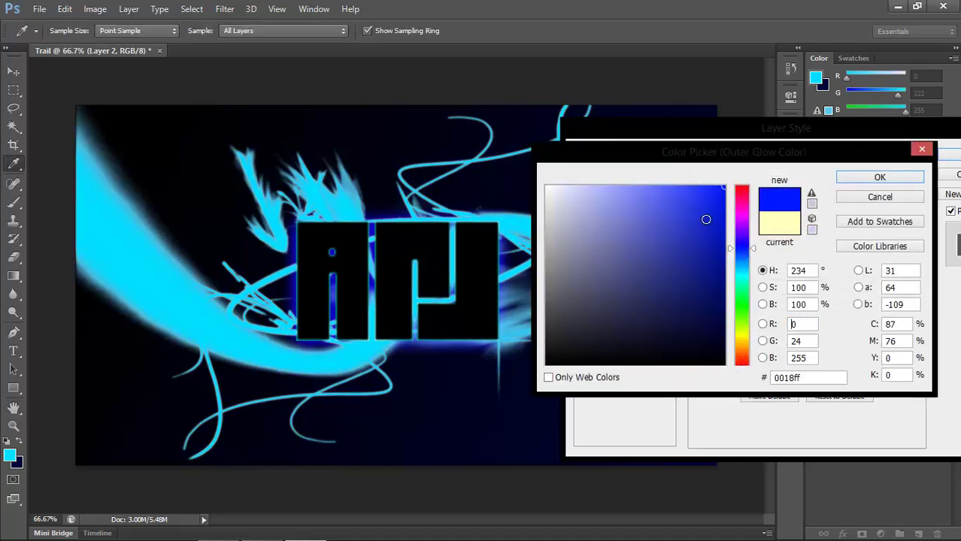
drag(707, 229, 777, 148)
click(879, 178)
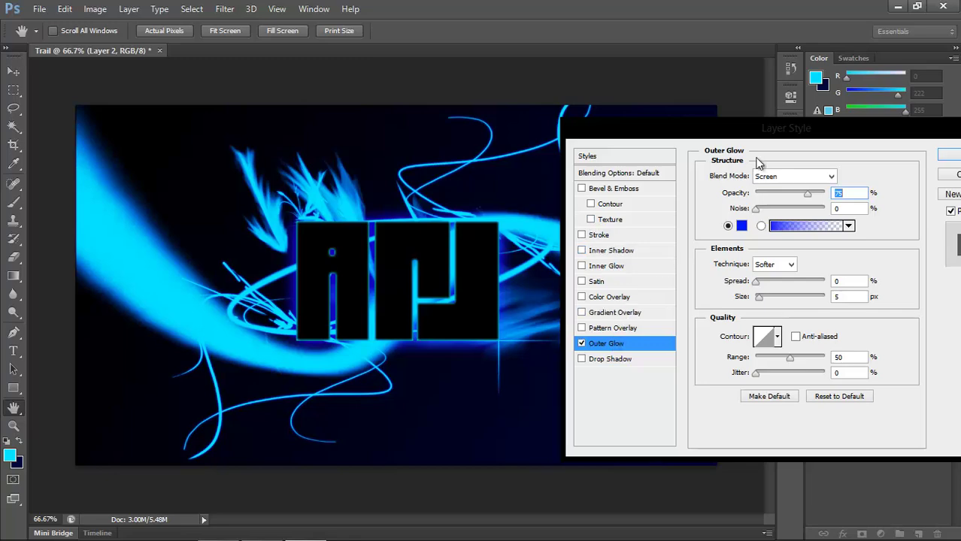
drag(765, 136, 641, 201)
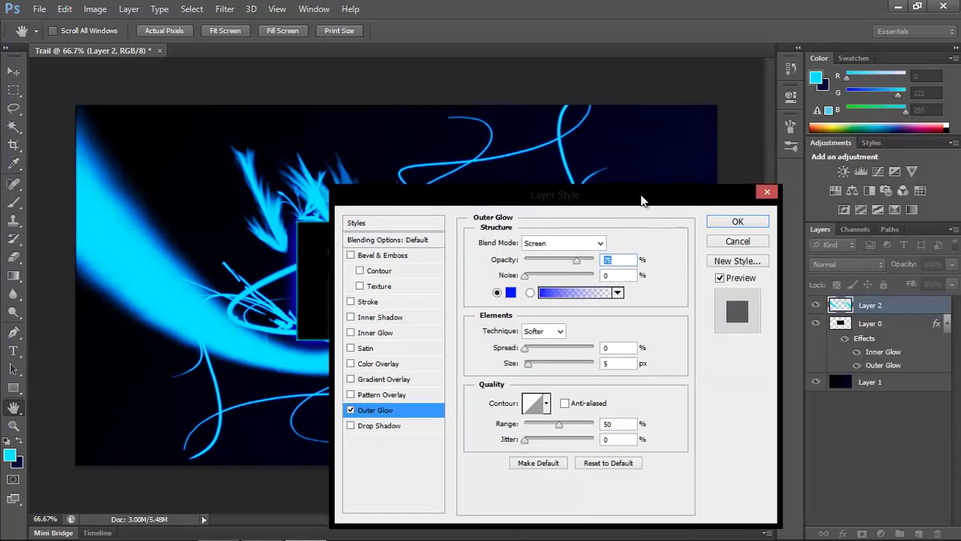
click(735, 223)
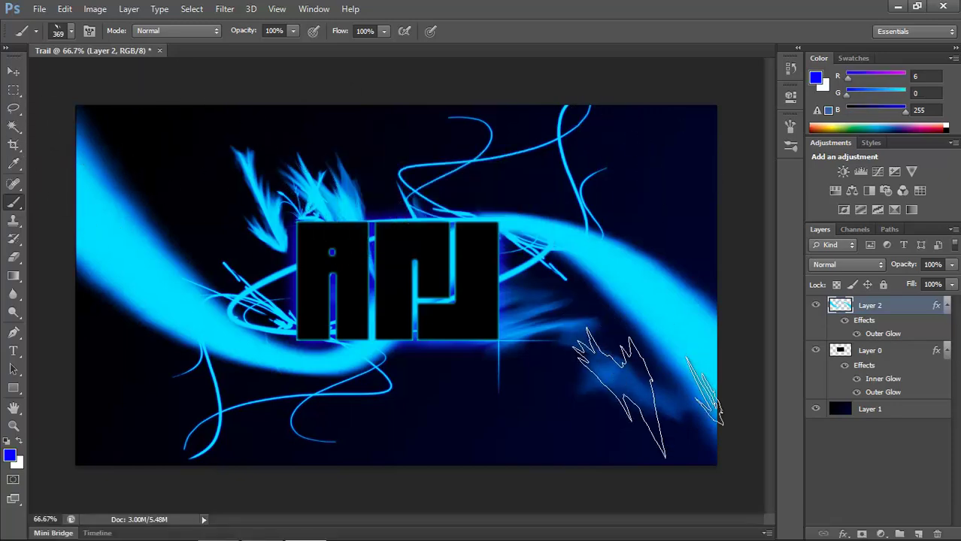
- Create a new empty layer above Layer 2
click(920, 533)
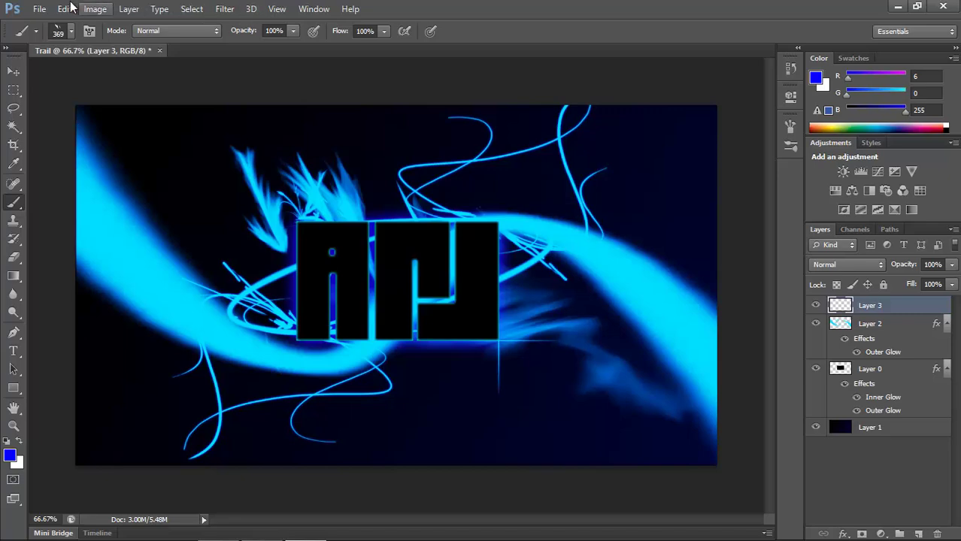
click(39, 9)
key(Right)
key(Right)
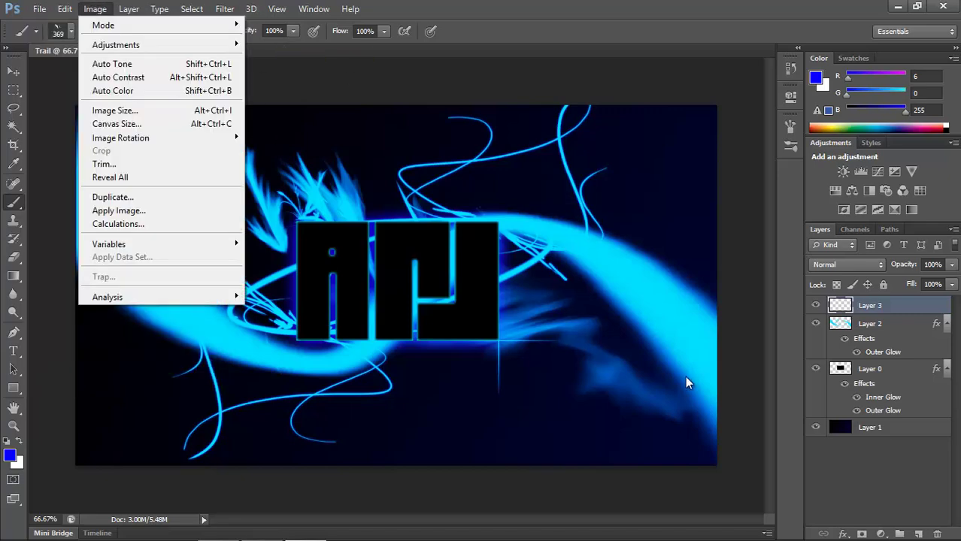
click(346, 54)
- Examine the reference logo New Blue.png in Windows Photo Viewer, and return to the Photoshop document
mouse_move(305, 537)
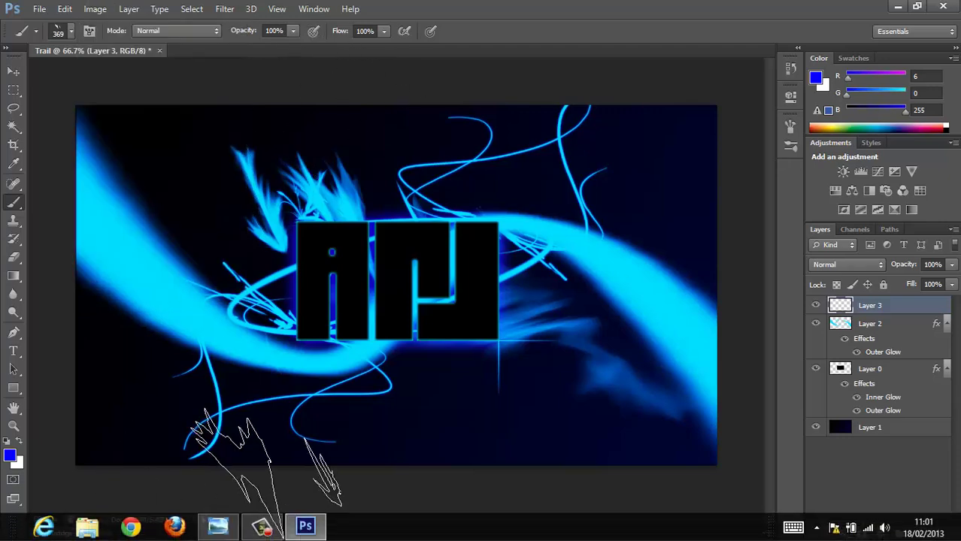
click(217, 529)
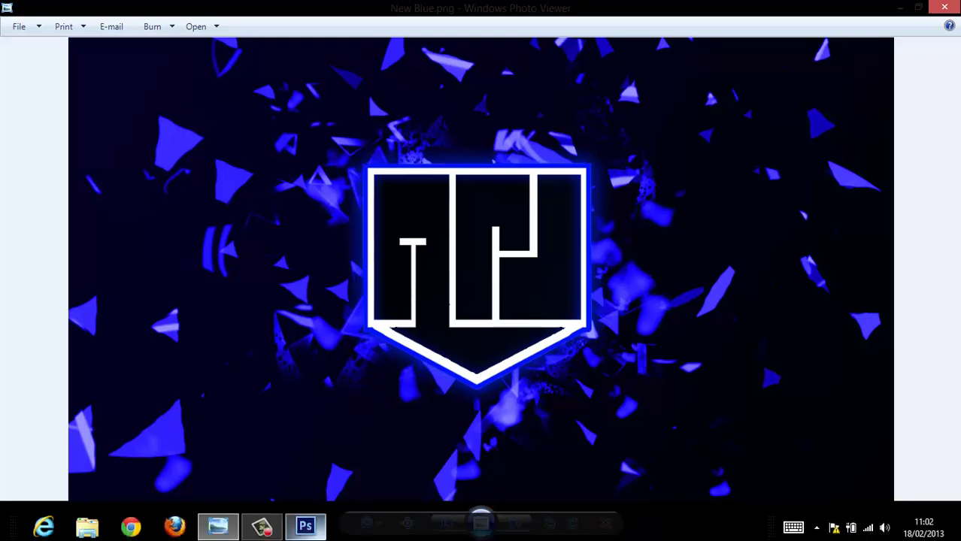
click(305, 526)
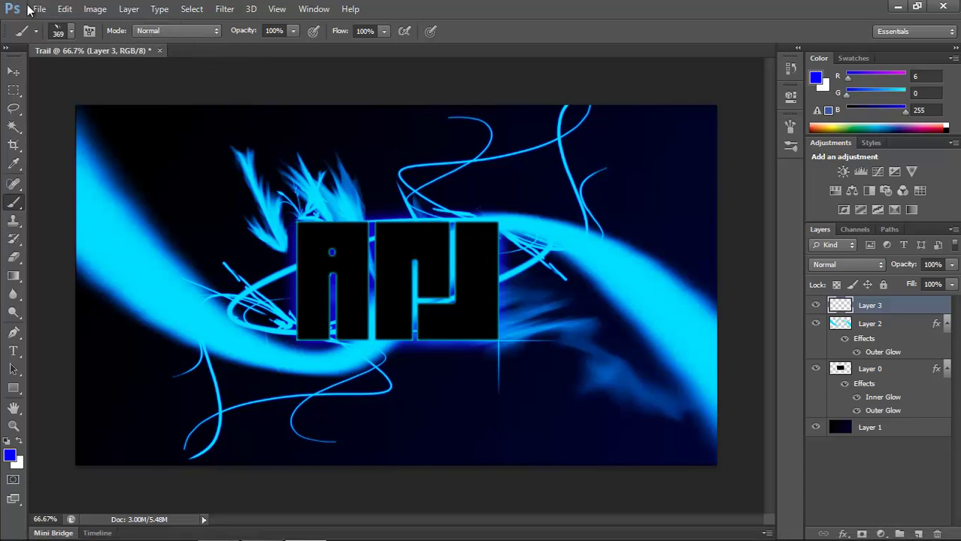
- Stamp the 234 px two-bird brush in blue on Layer 3, above the last letter near the thin curved lines
click(71, 33)
drag(159, 188, 160, 191)
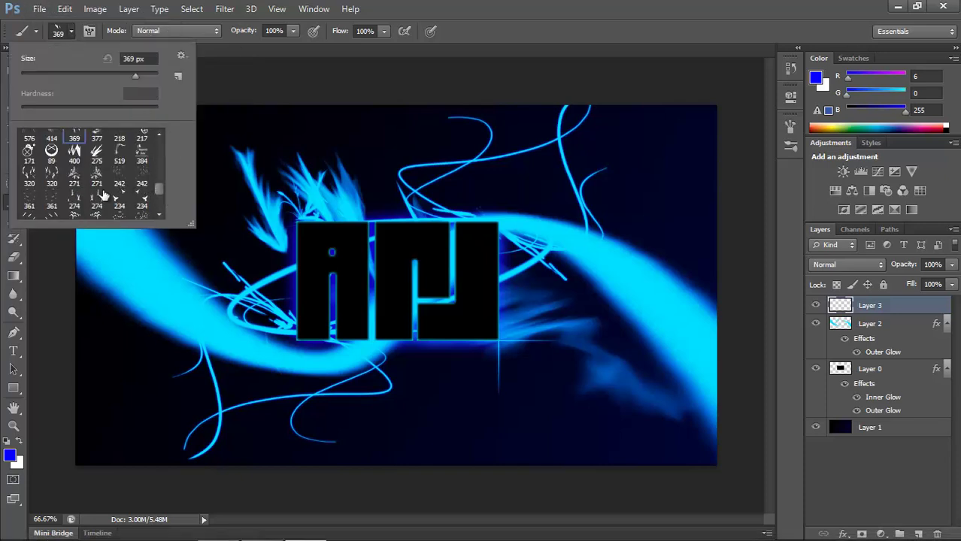
click(120, 199)
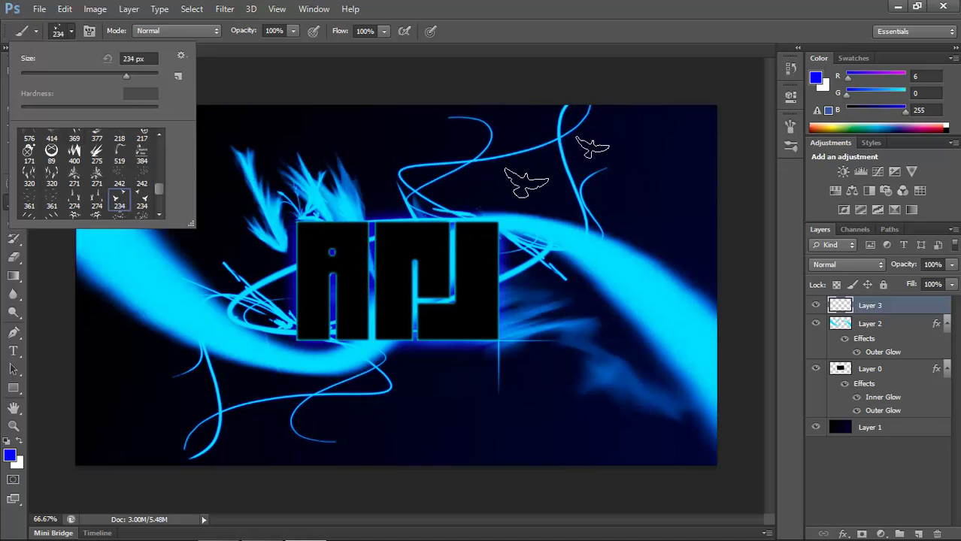
click(552, 167)
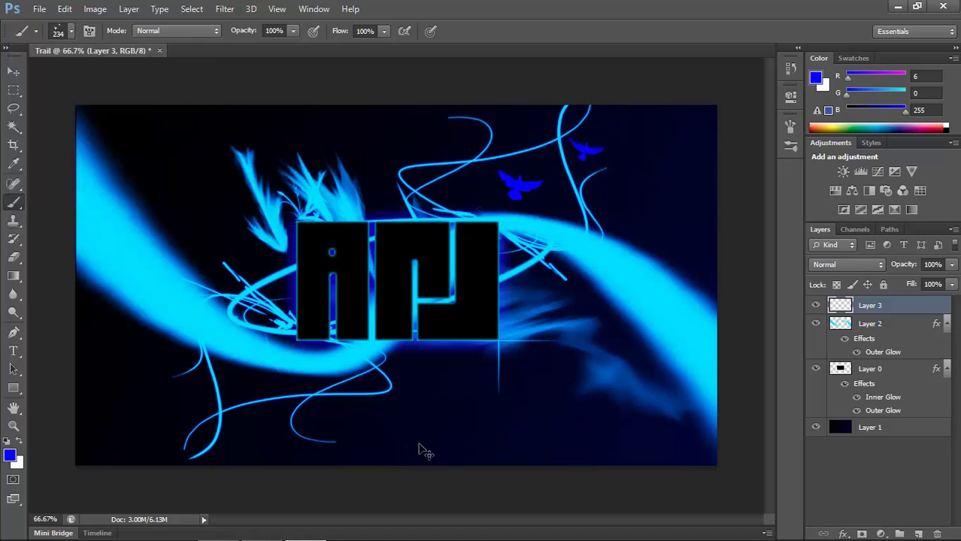
- Set the foreground colour to bright cyan (RGB 0, 228, 255) and stamp the bird brush again directly over the blue birds
click(10, 455)
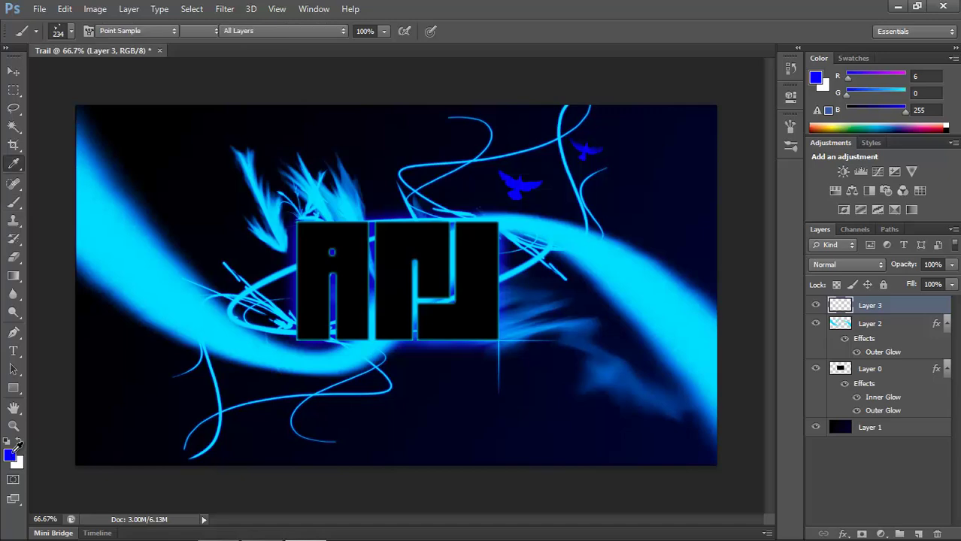
click(743, 273)
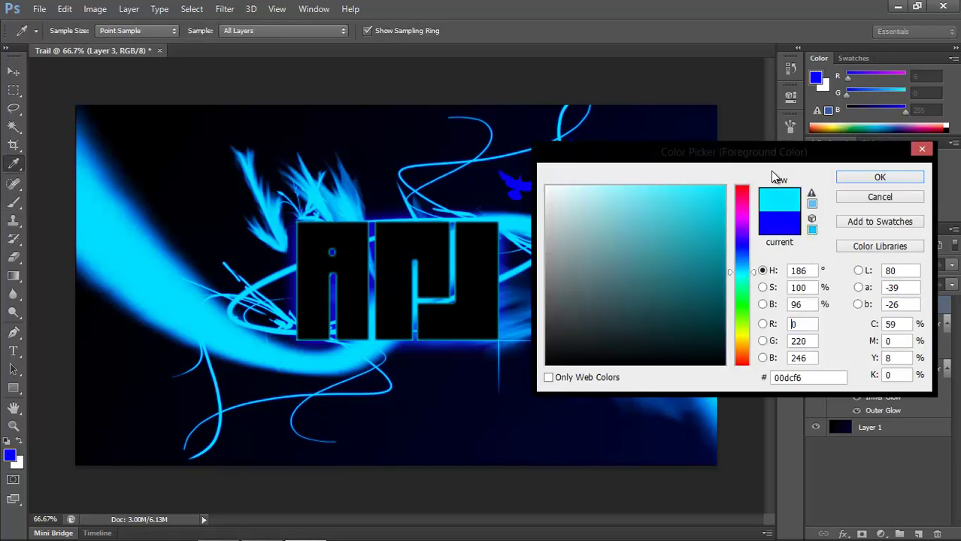
click(864, 178)
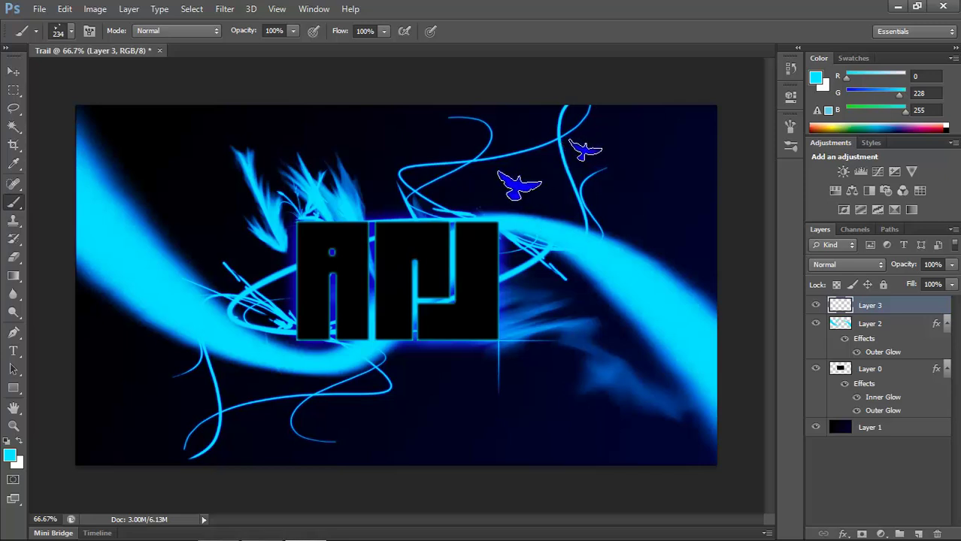
click(555, 172)
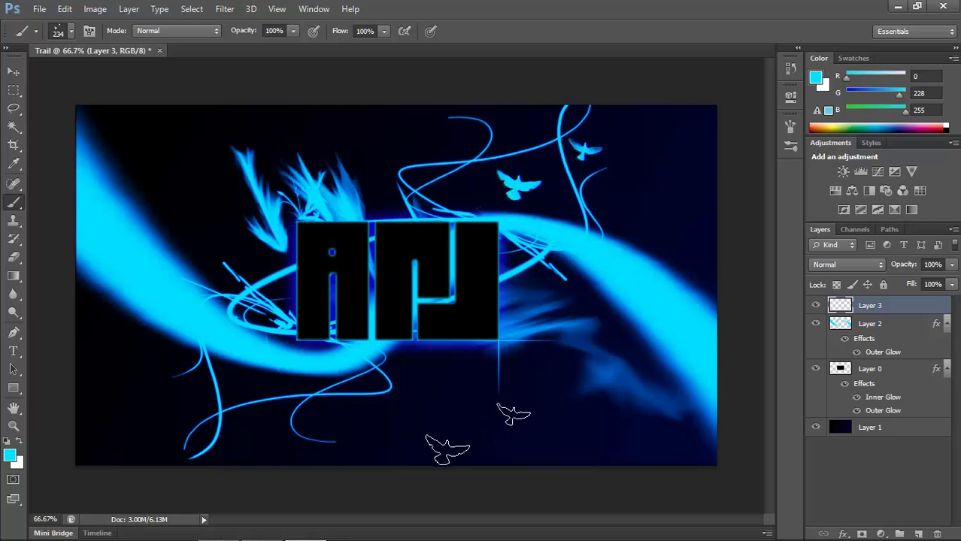
- Stamp the 274 px flying-birds brush in cyan on Layer 2, in the dark area below the letters
click(888, 323)
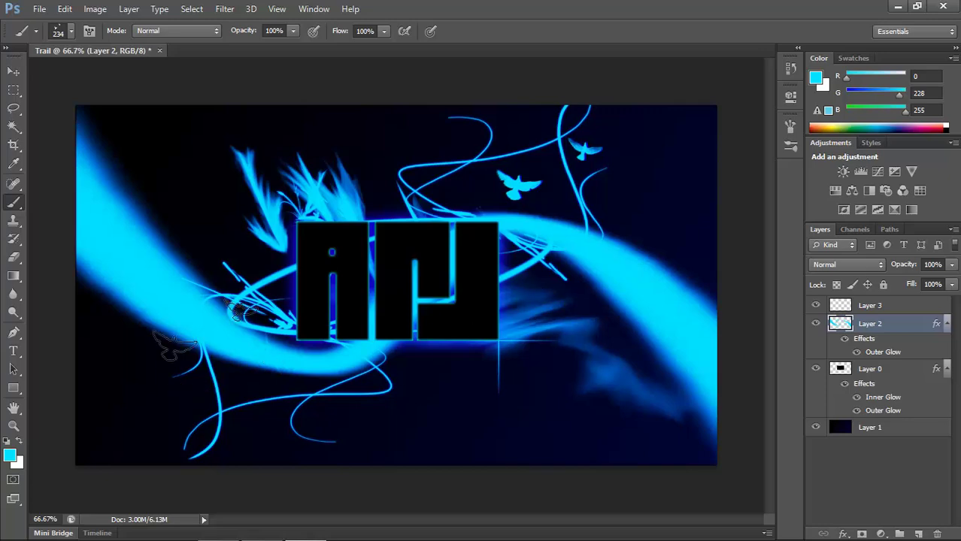
click(72, 32)
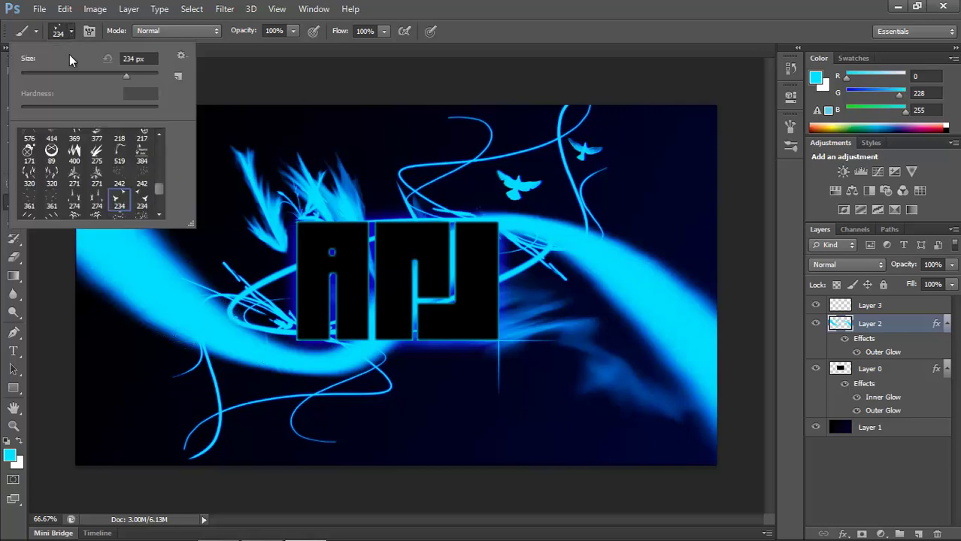
click(96, 200)
click(440, 410)
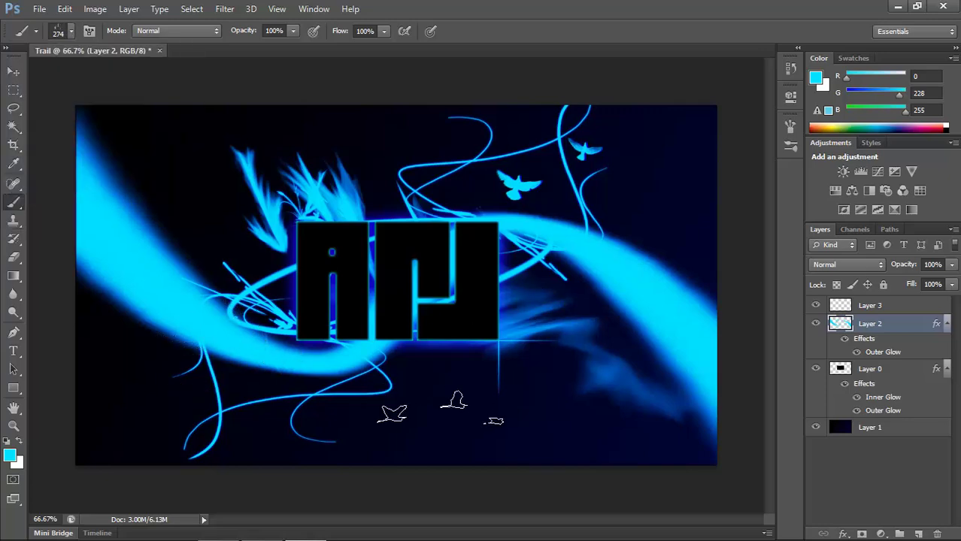
click(440, 409)
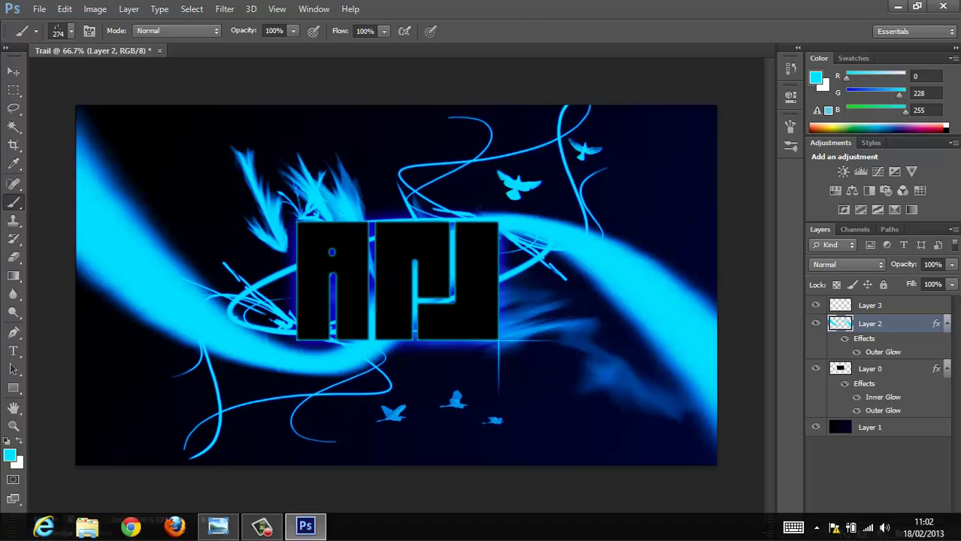